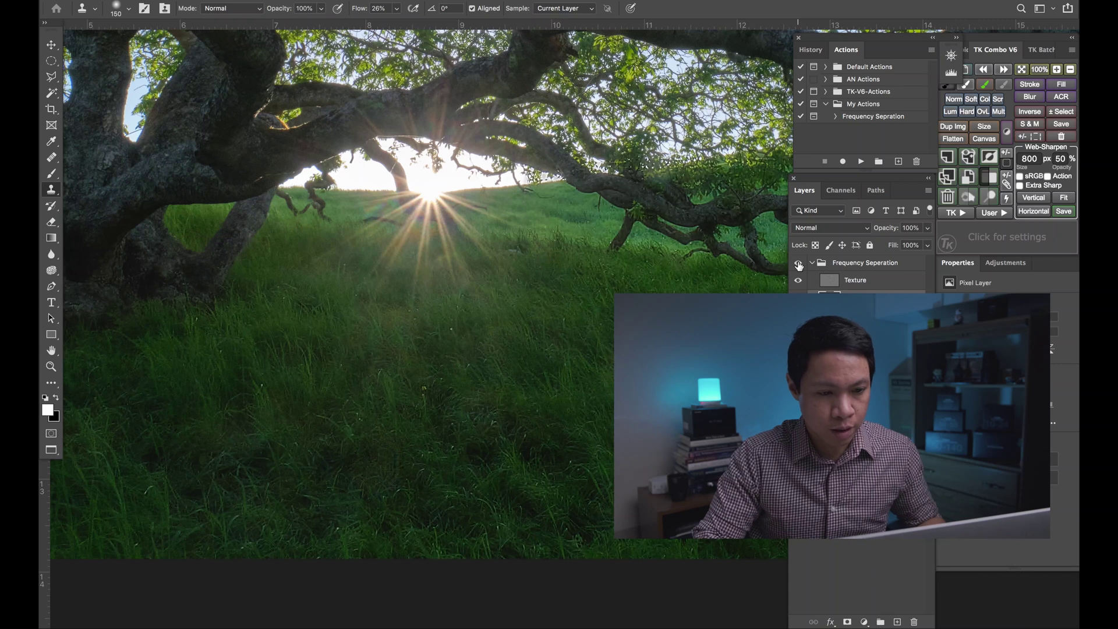
Hide the Frequency Separation group to view the original tree photo with its lens flares.
left_click(798, 263)
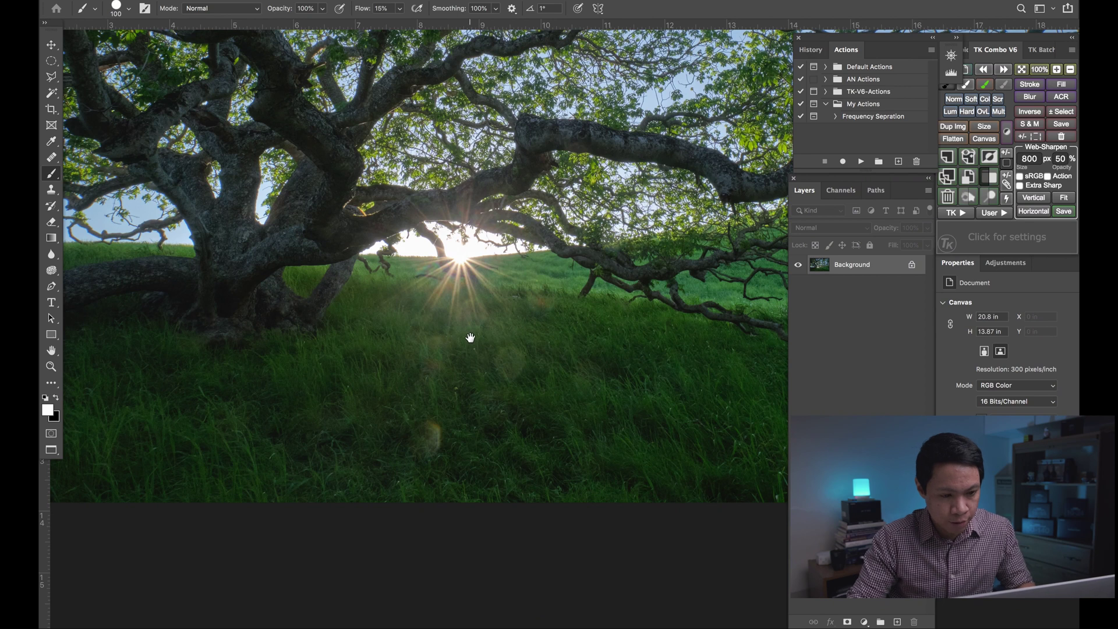
mouse_move(470, 335)
left_mouse_down()
mouse_move(479, 281)
mouse_move(501, 300)
mouse_move(472, 337)
mouse_move(446, 343)
left_mouse_up()
key("ctrl+minus")
key("ctrl+r")
key("ctrl+minus")
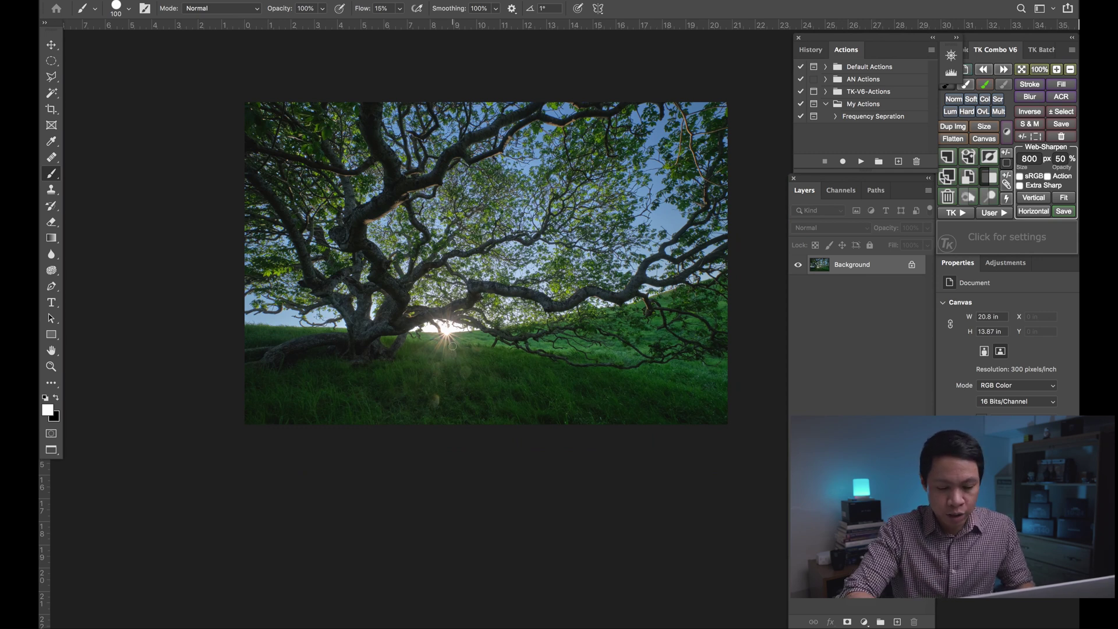
scroll(452, 346, "up", 6)
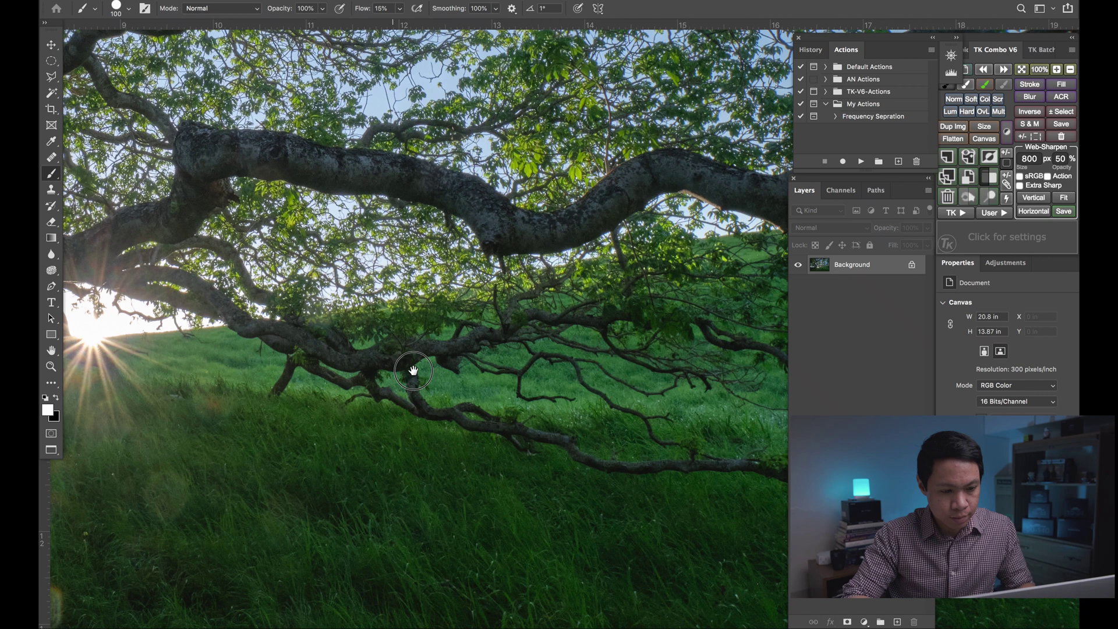
mouse_move(413, 370)
left_mouse_down()
mouse_move(516, 302)
mouse_move(548, 352)
left_mouse_up()
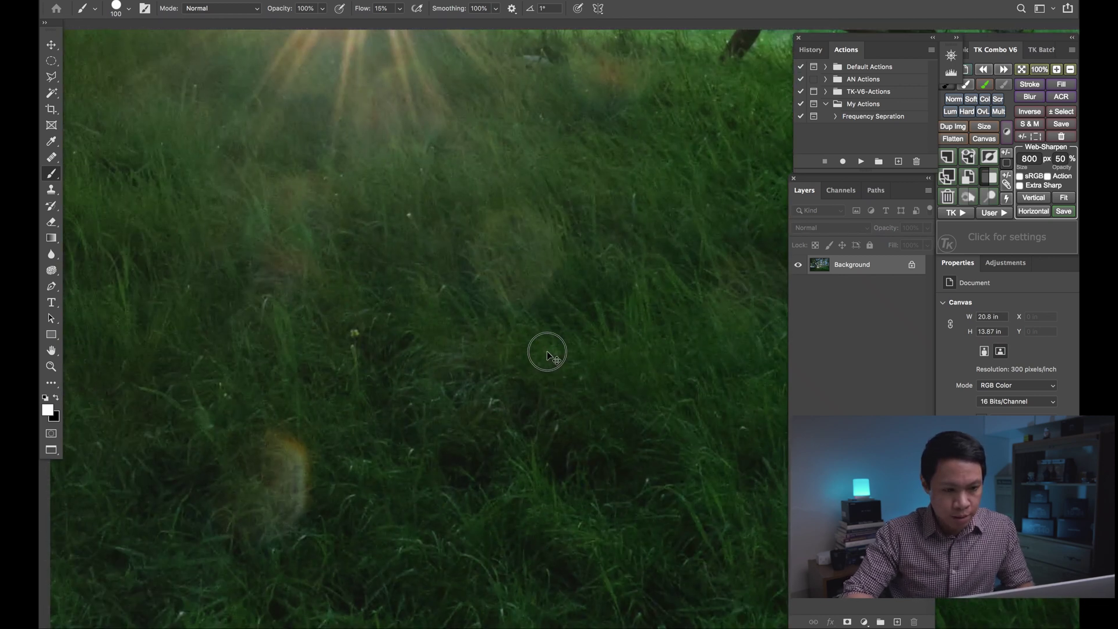
scroll(291, 521, "down", 5)
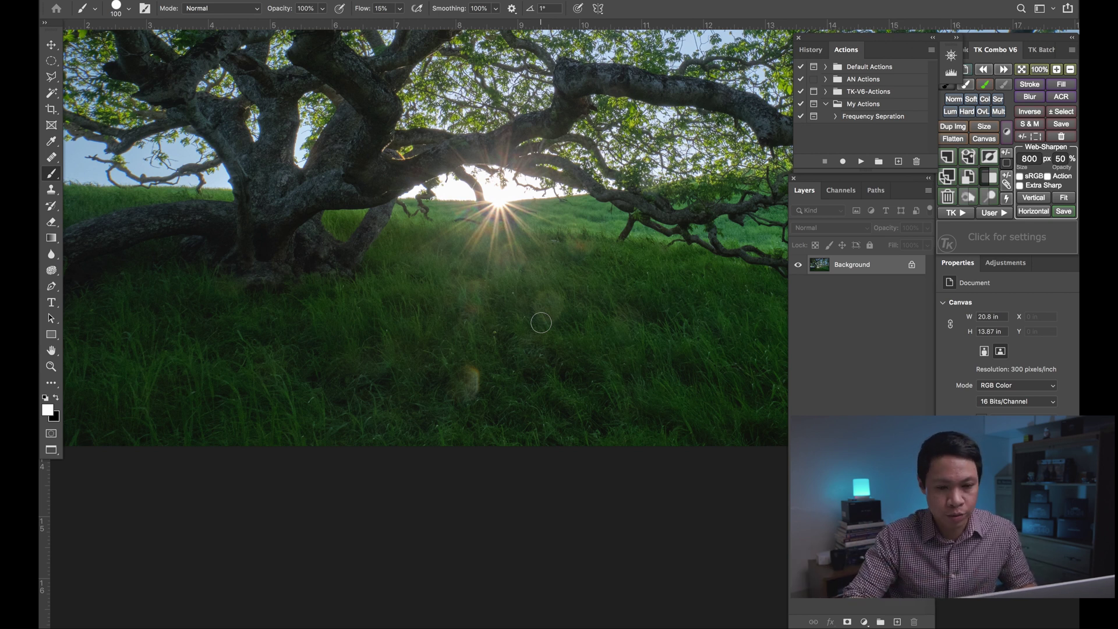
mouse_move(554, 314)
left_mouse_down()
mouse_move(471, 364)
mouse_move(529, 350)
left_mouse_up()
key("ctrl+r")
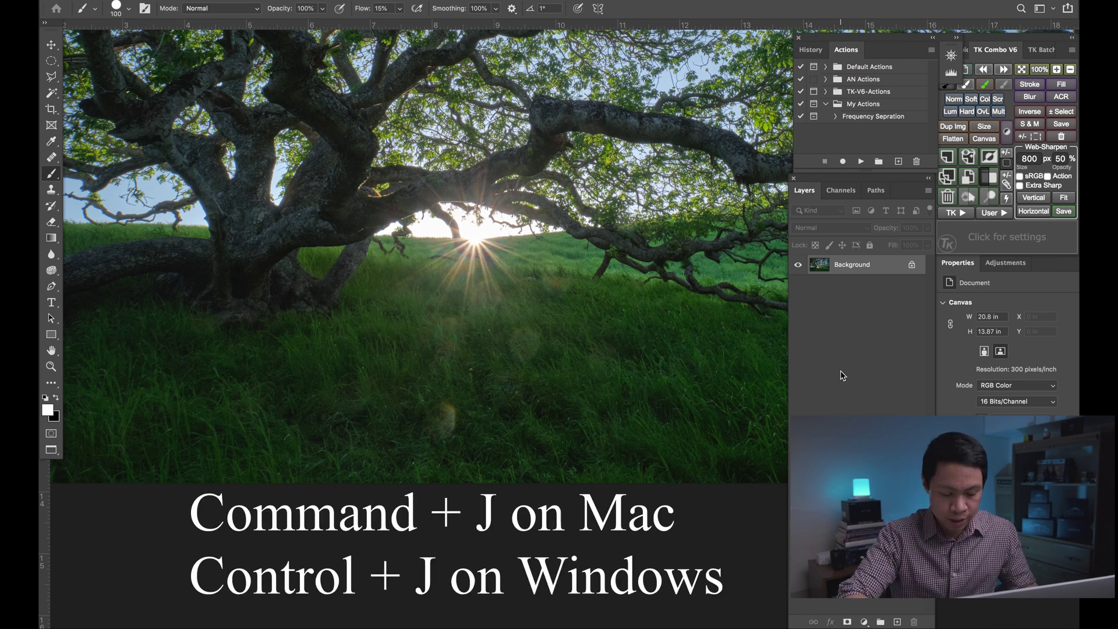
Duplicate the Background layer twice and name the copies 'Color' and 'Texture'.
key("super+j")
key("super+j")
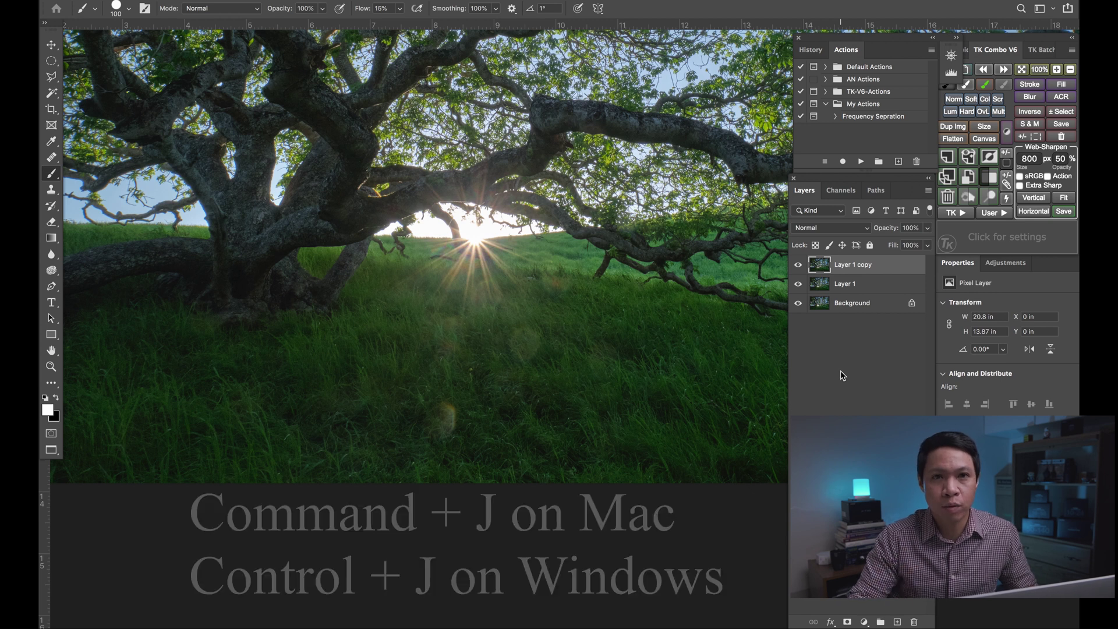
double_click(844, 283)
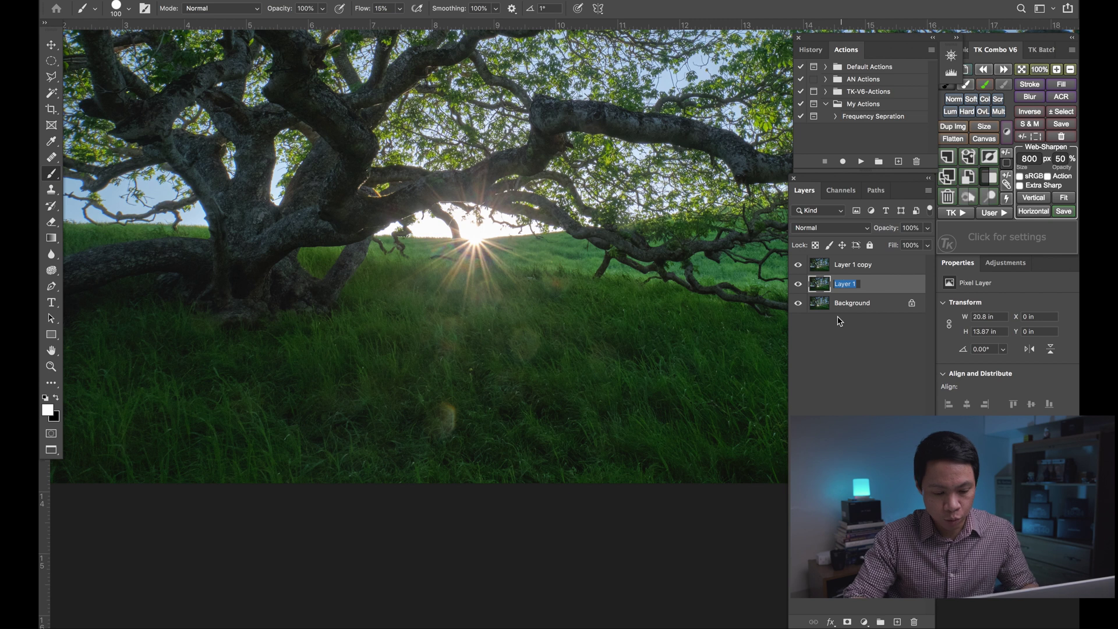
type("c")
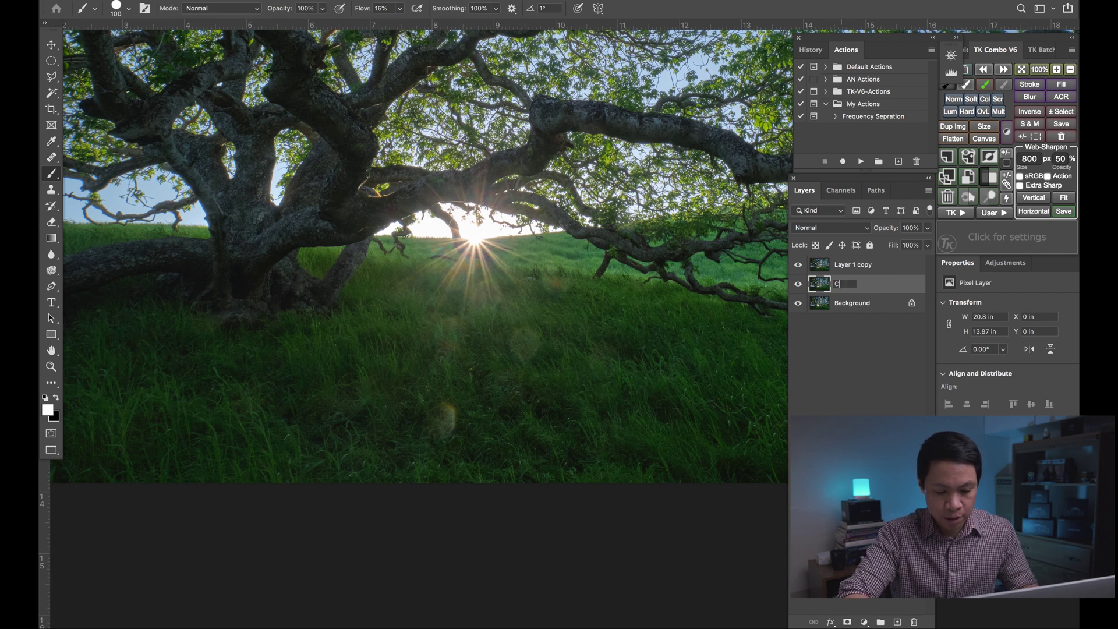
key("Return")
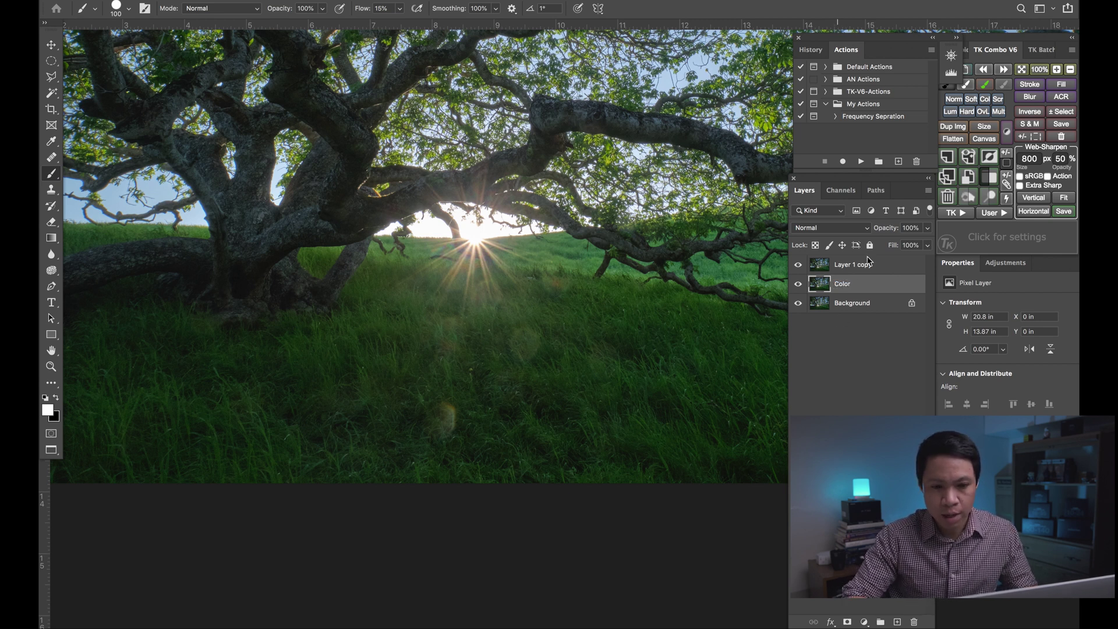
double_click(859, 266)
type("Te")
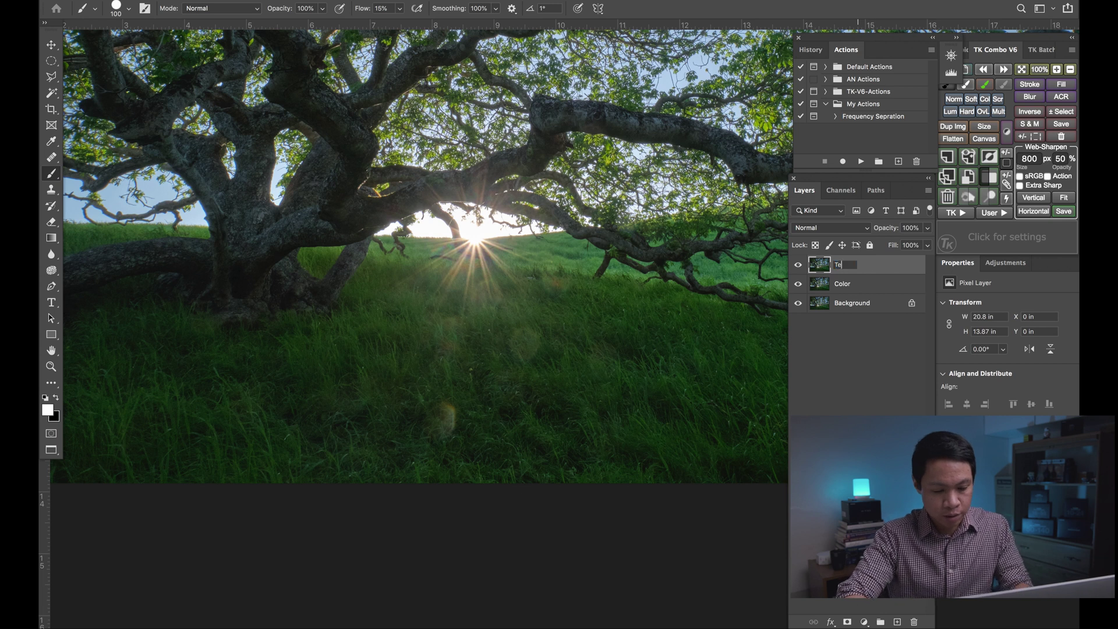
type("cxture")
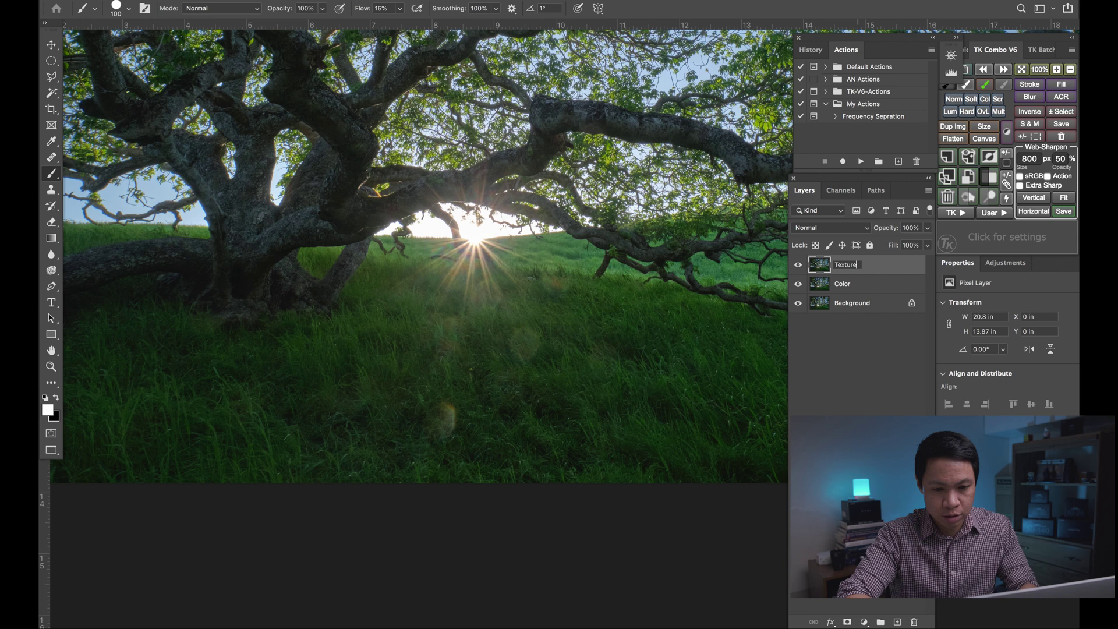
key("Return")
left_click(833, 282)
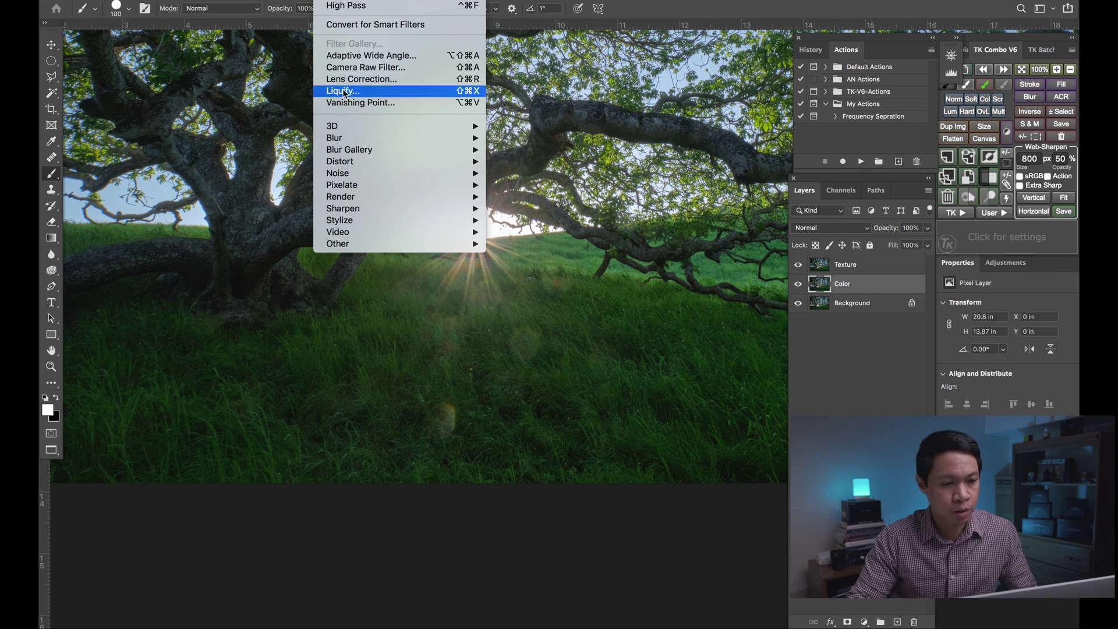
Blur the Color layer with a 10-pixel Gaussian Blur.
mouse_move(442, 138)
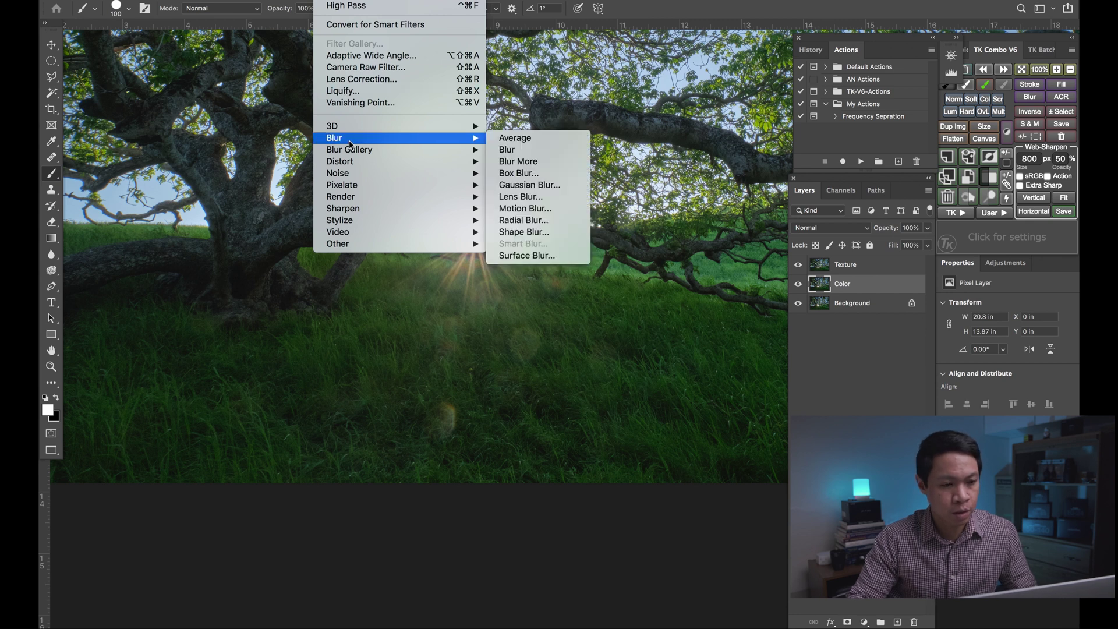
left_click(513, 184)
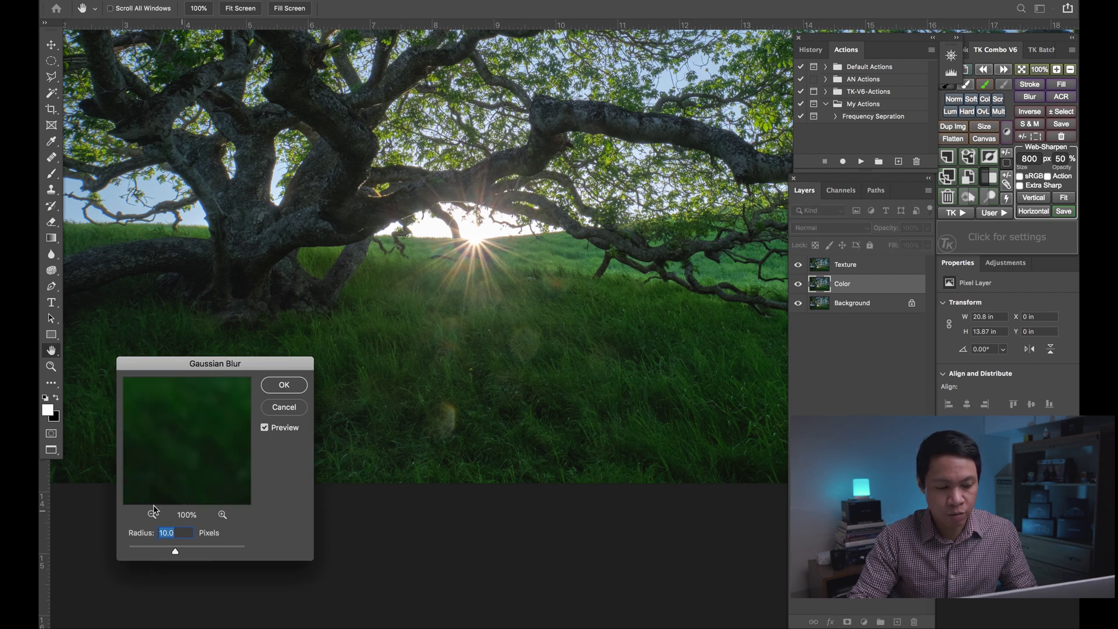
left_click(281, 387)
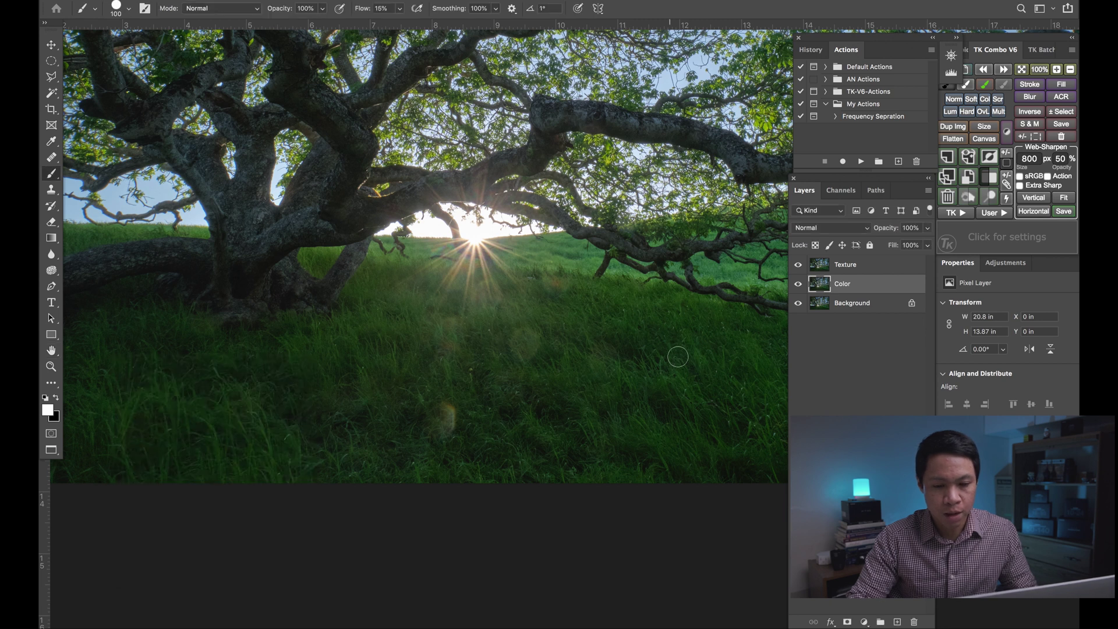
Set the Texture layer's blend mode to Linear Light.
left_click(822, 266)
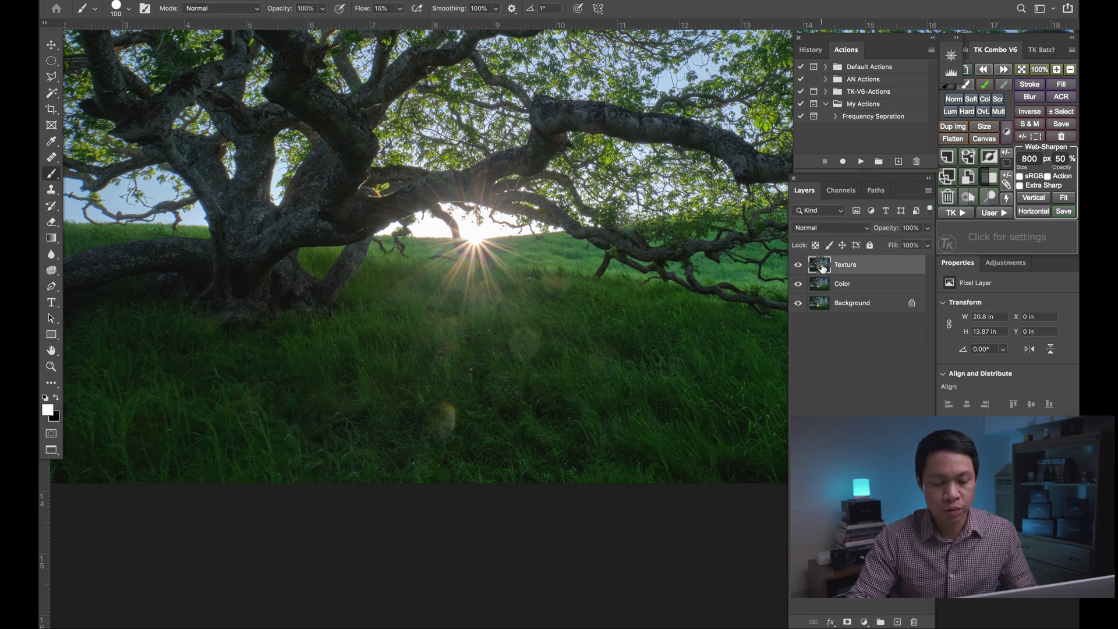
left_click(822, 229)
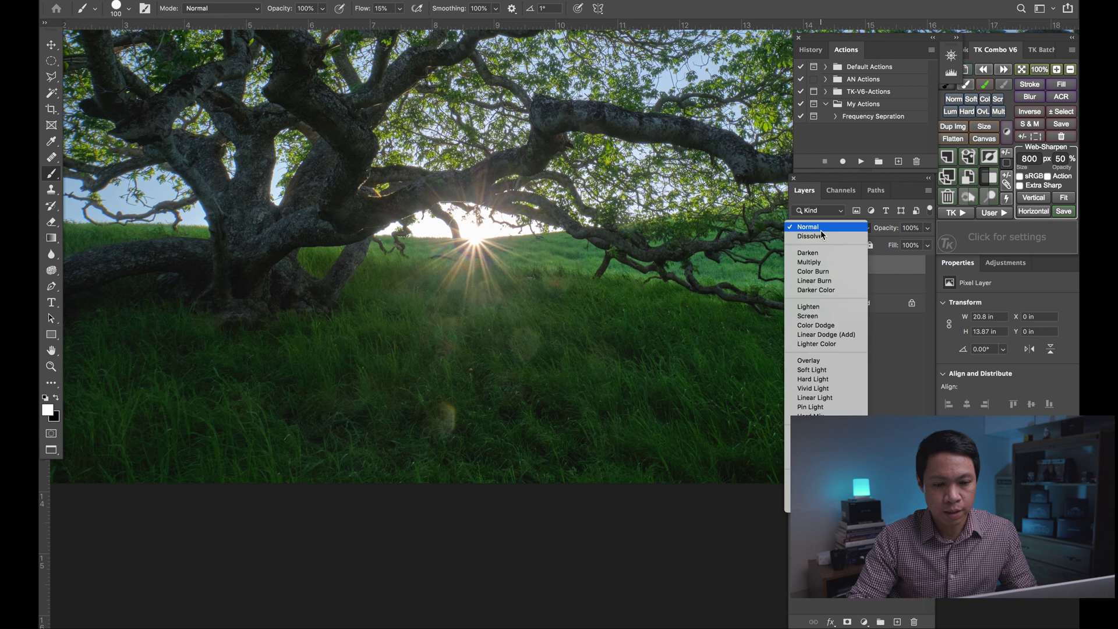
left_click(818, 227)
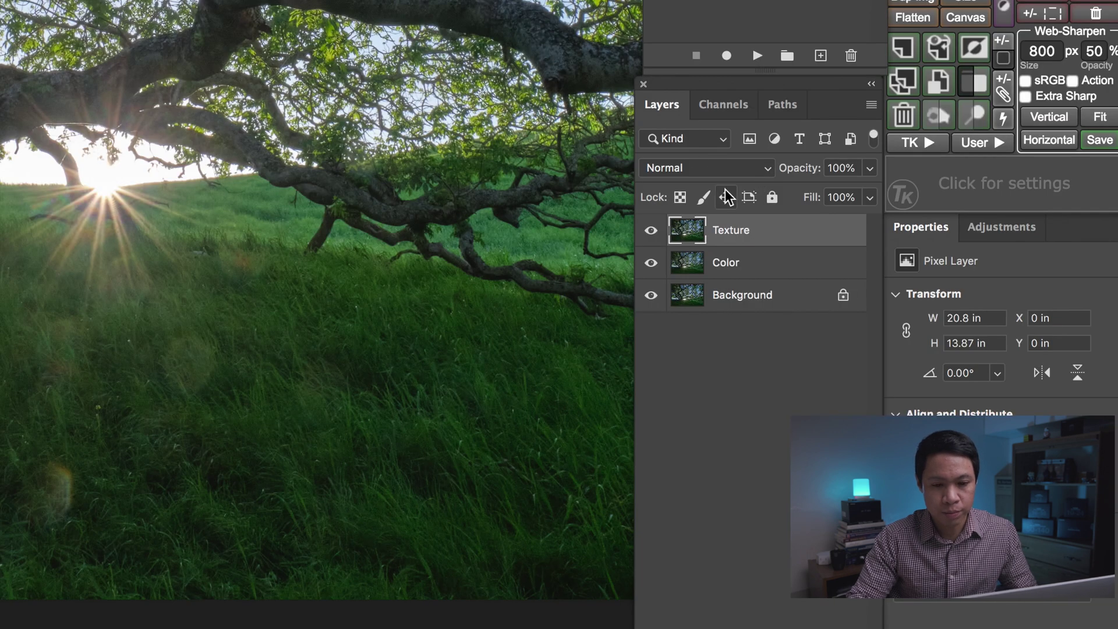
left_click(723, 169)
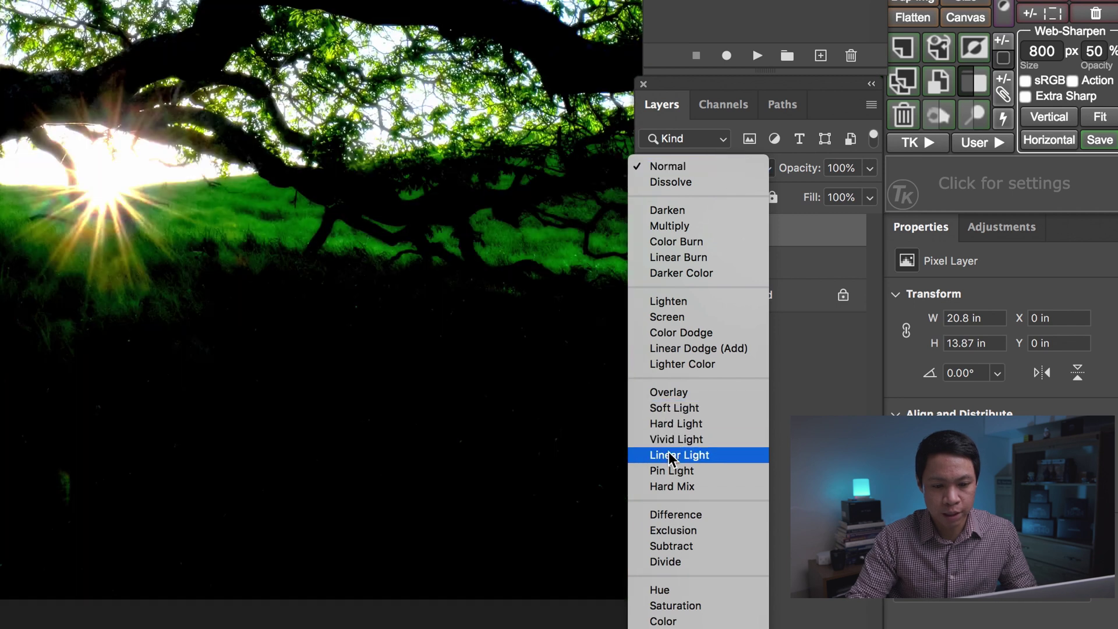
scroll(675, 458, "down", 2)
left_click(669, 458)
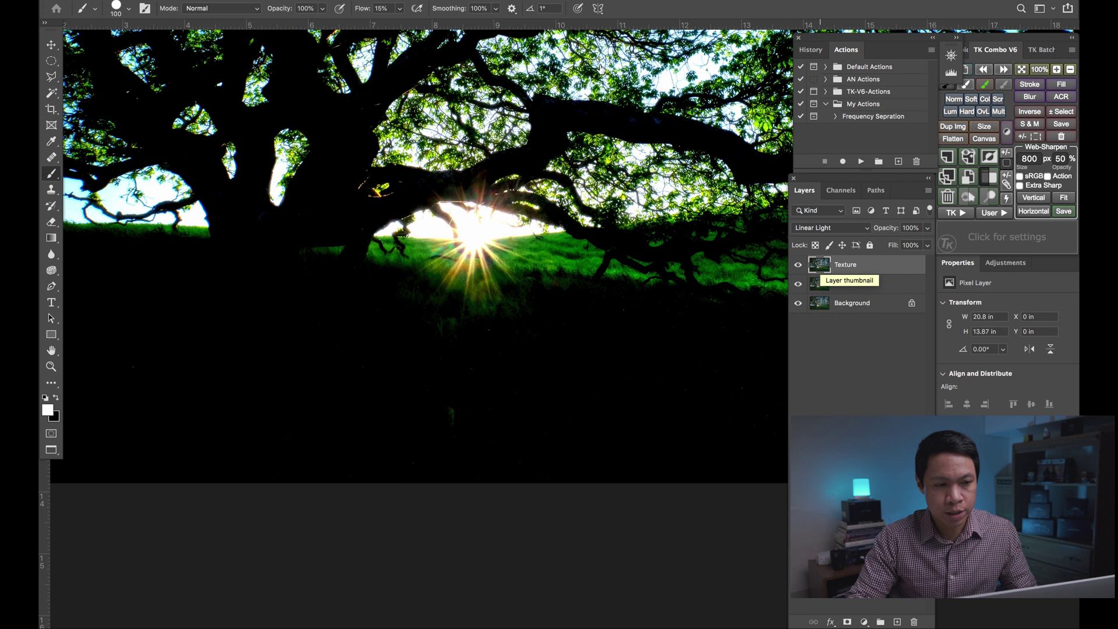
Apply a High Pass filter of about 3.5 pixels to the Texture layer.
left_click(334, 0)
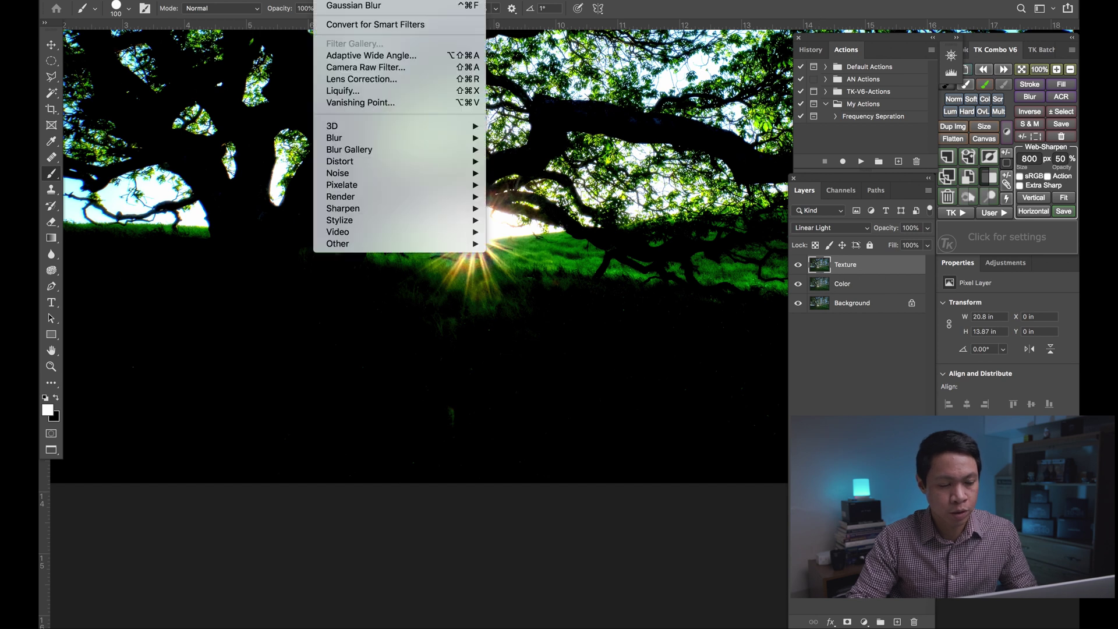
mouse_move(363, 250)
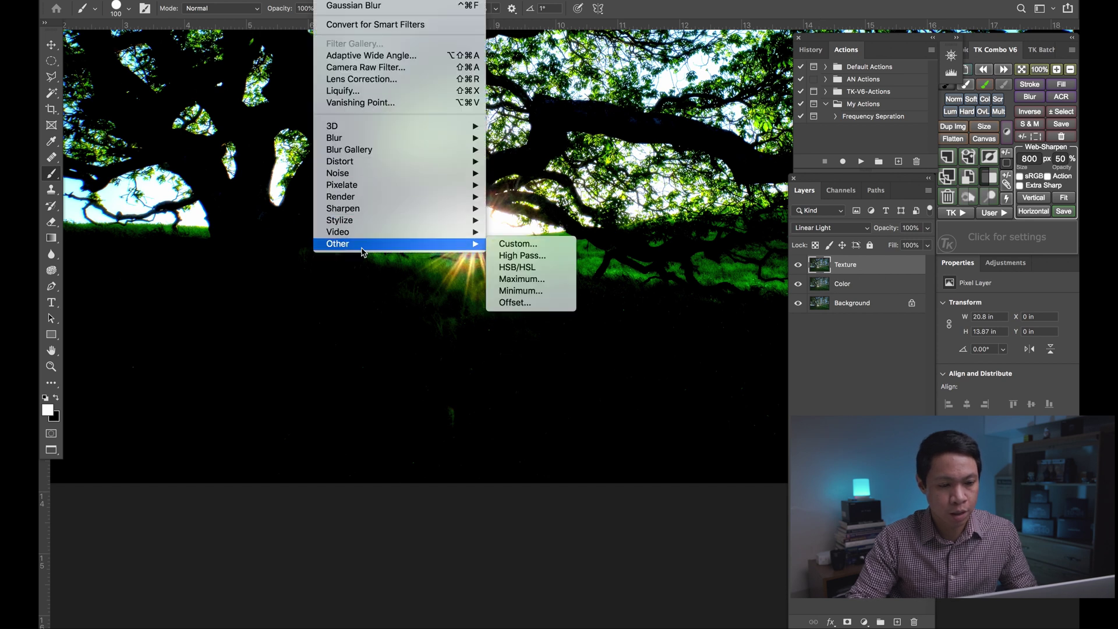
left_click(536, 257)
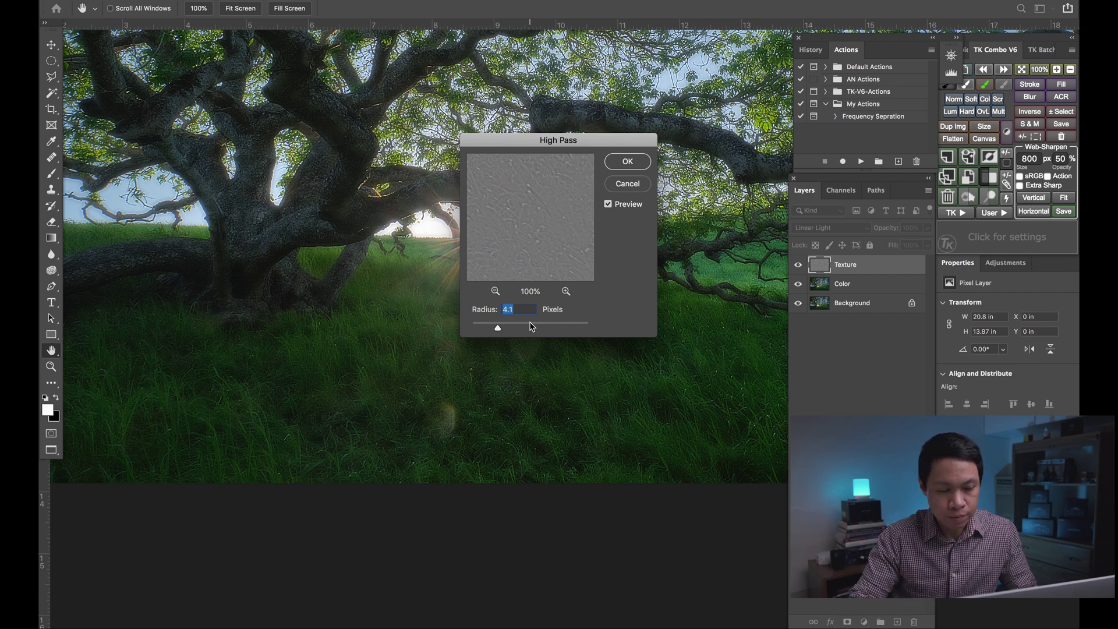
key("Down")
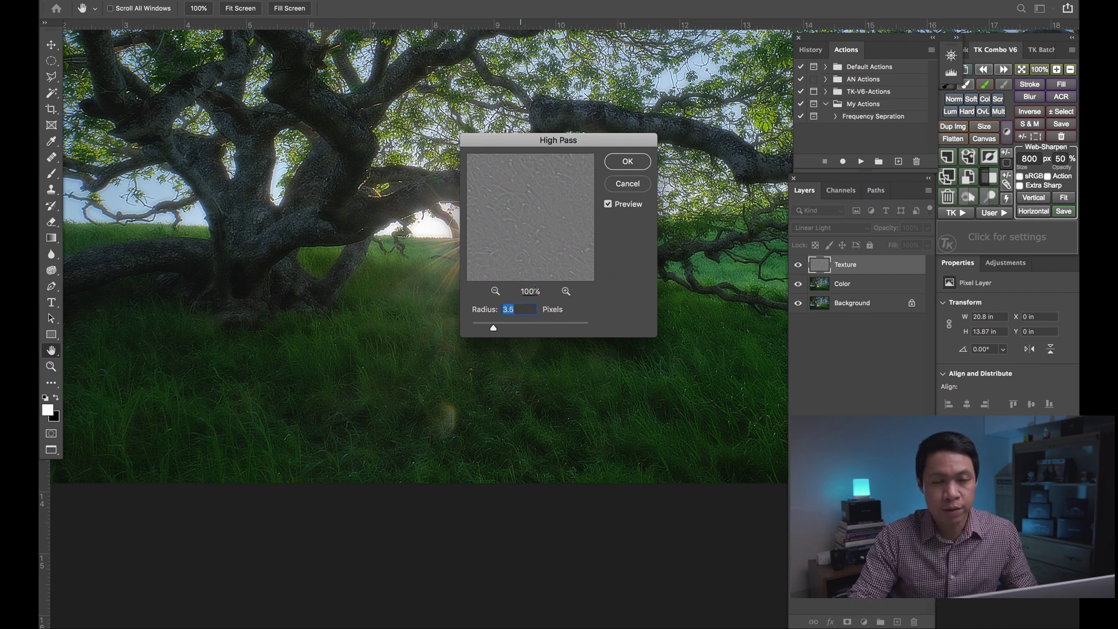
left_click(626, 161)
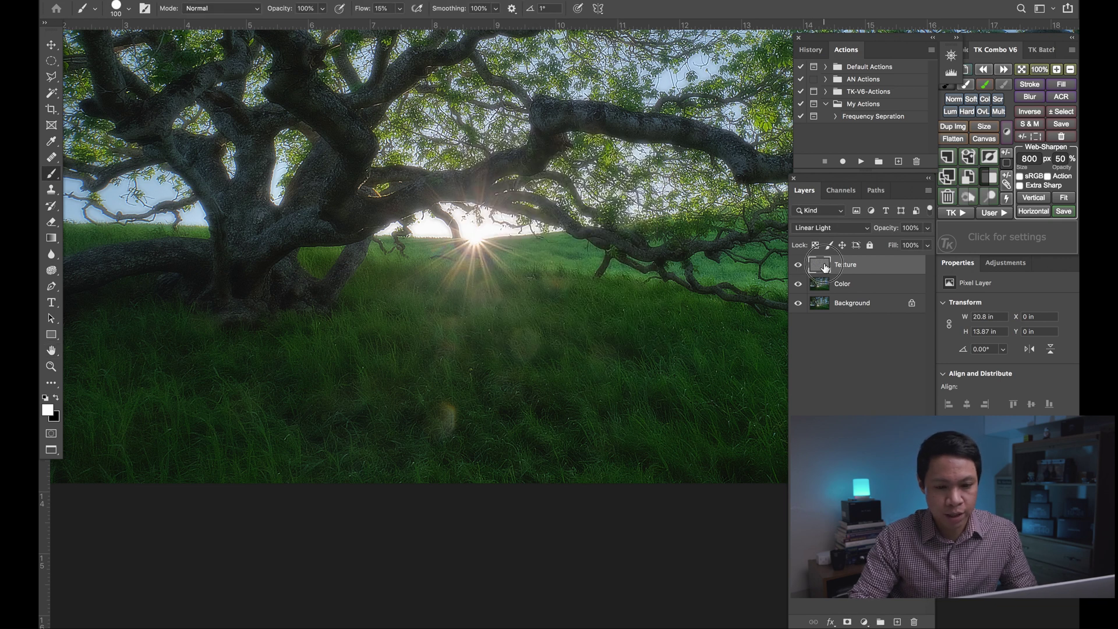
Group the Texture and Color layers and name the group 'Frequency Seperation'.
left_click(824, 283)
left_click(857, 266, "shift")
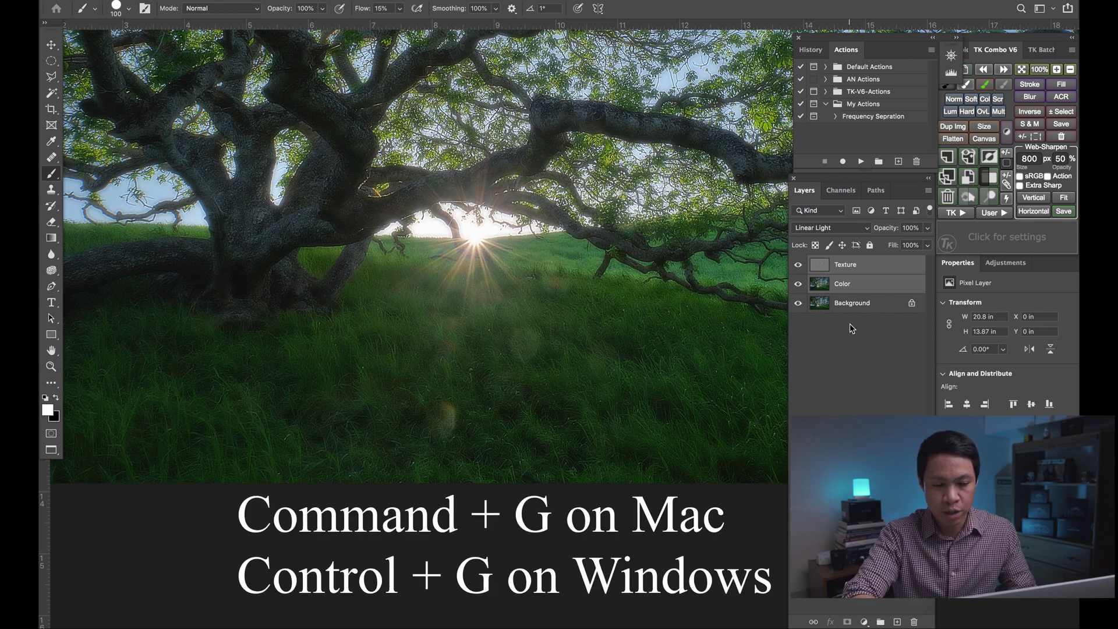
key("super+g")
left_click(849, 264)
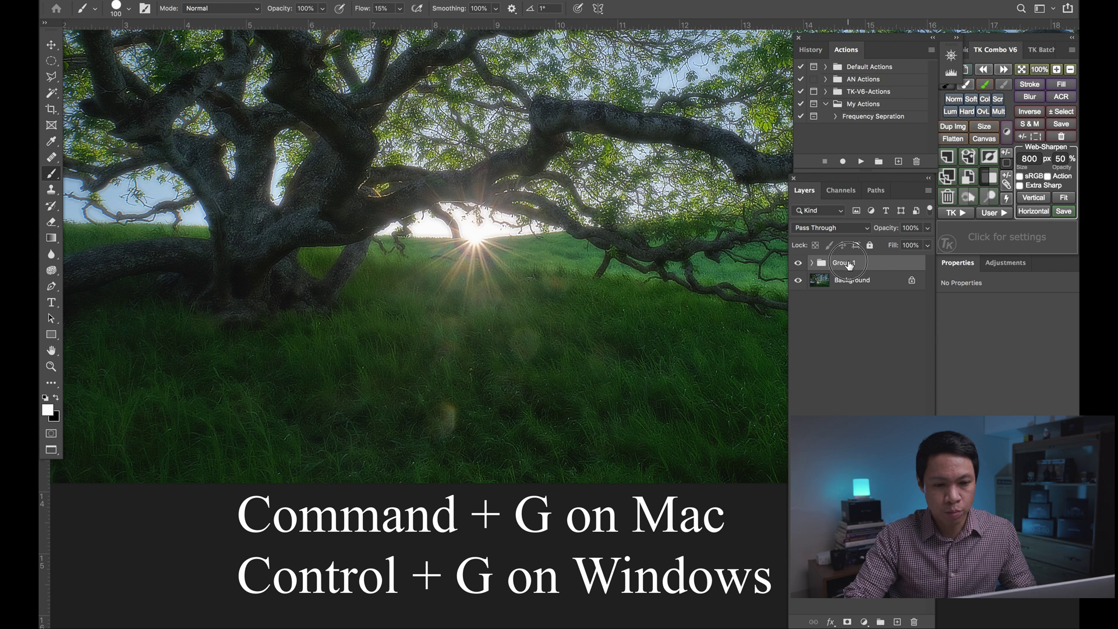
double_click(849, 264)
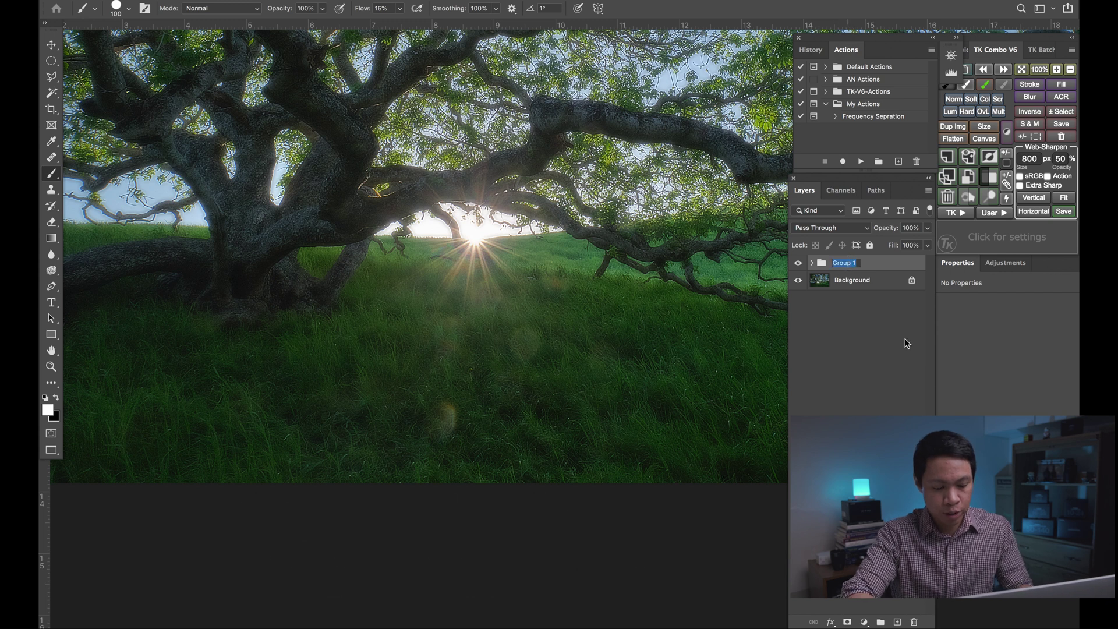
type("Frequency Separation")
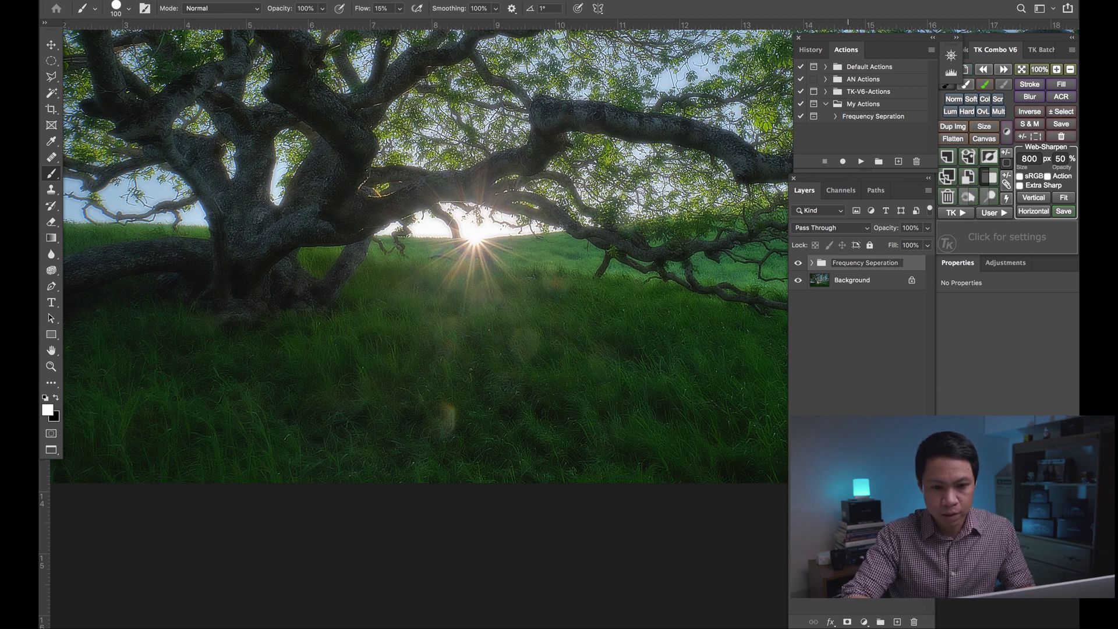
key("Return")
Expand the group and toggle its visibility off and on to compare.
left_click(811, 263)
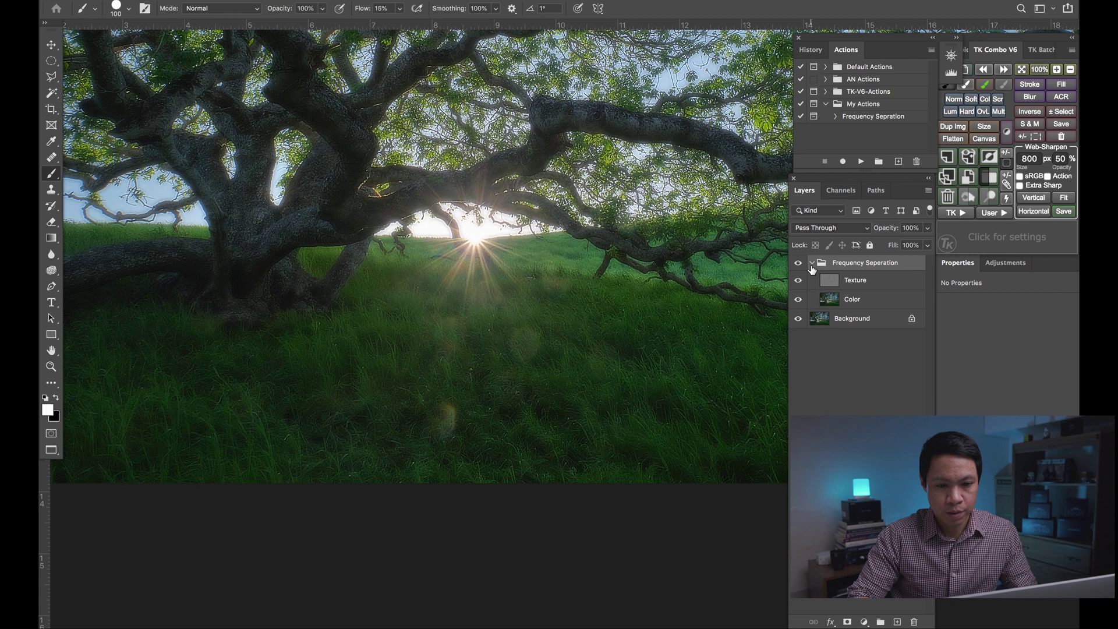
left_click(800, 266)
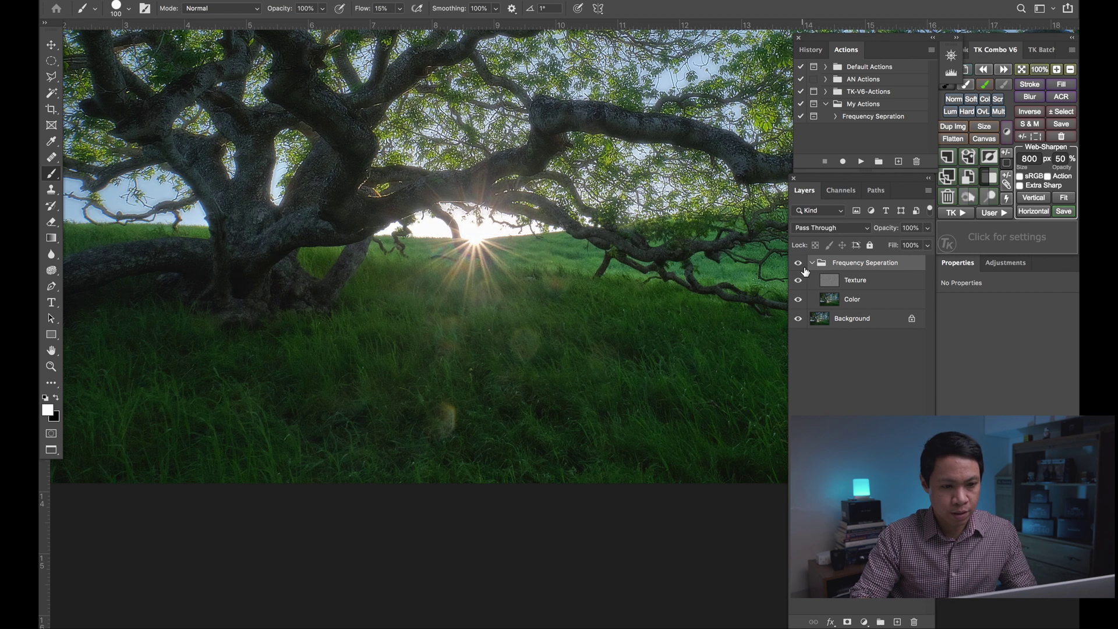
left_click(803, 268)
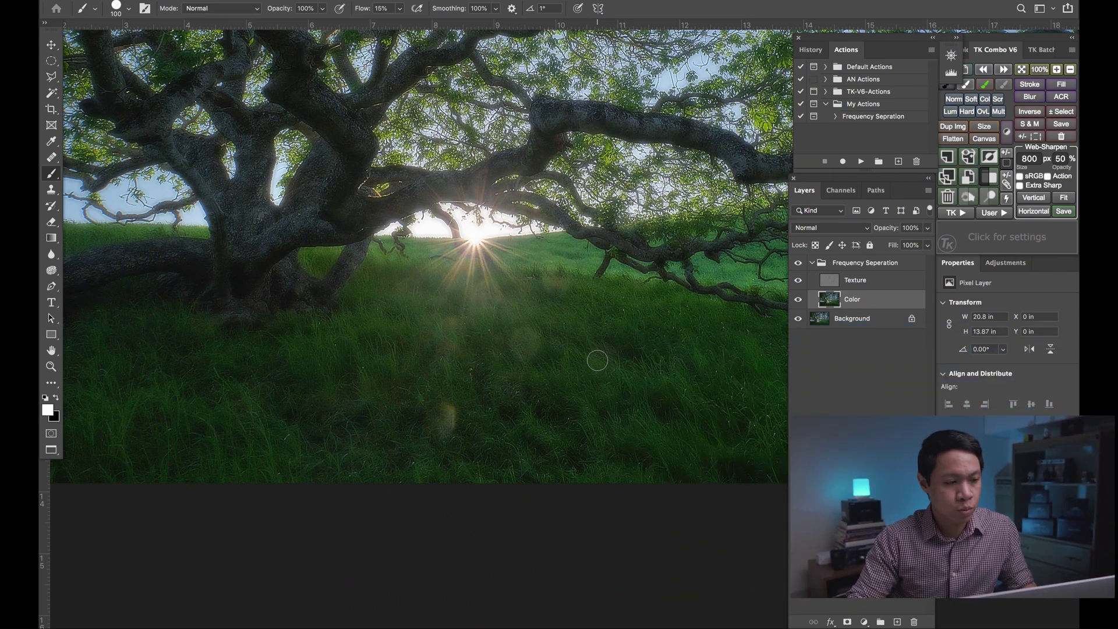
Select the Clone Stamp tool at 300 px brush size and zoom in on the photo.
left_click(52, 192)
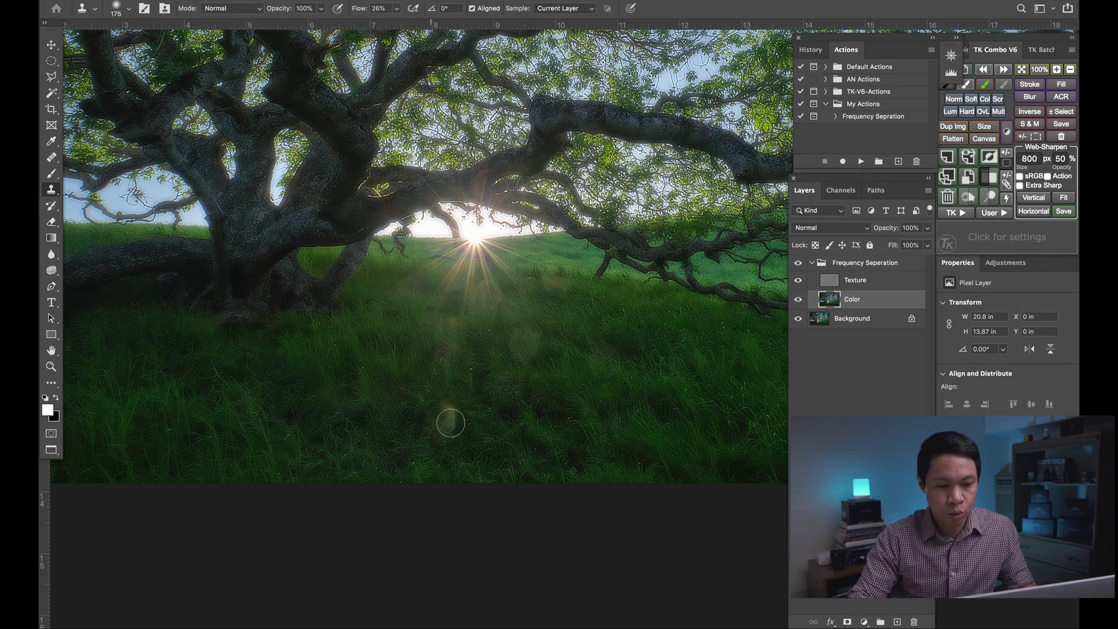
key("bracketright")
key("bracketright")
key("bracketright")
key("bracketright")
key("bracketright")
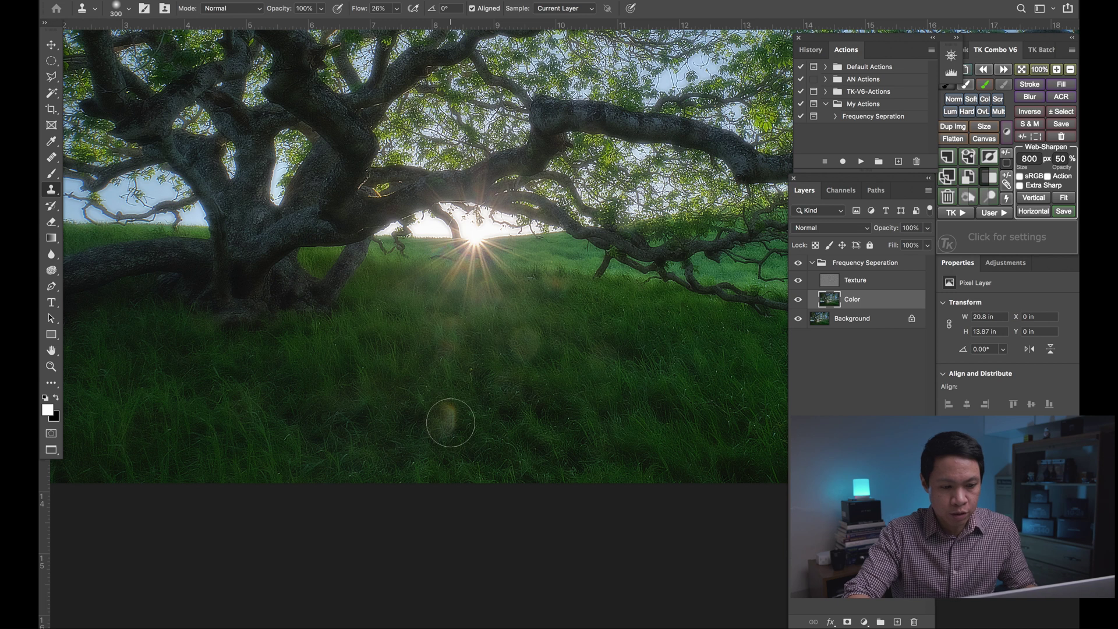
key("ctrl+plus")
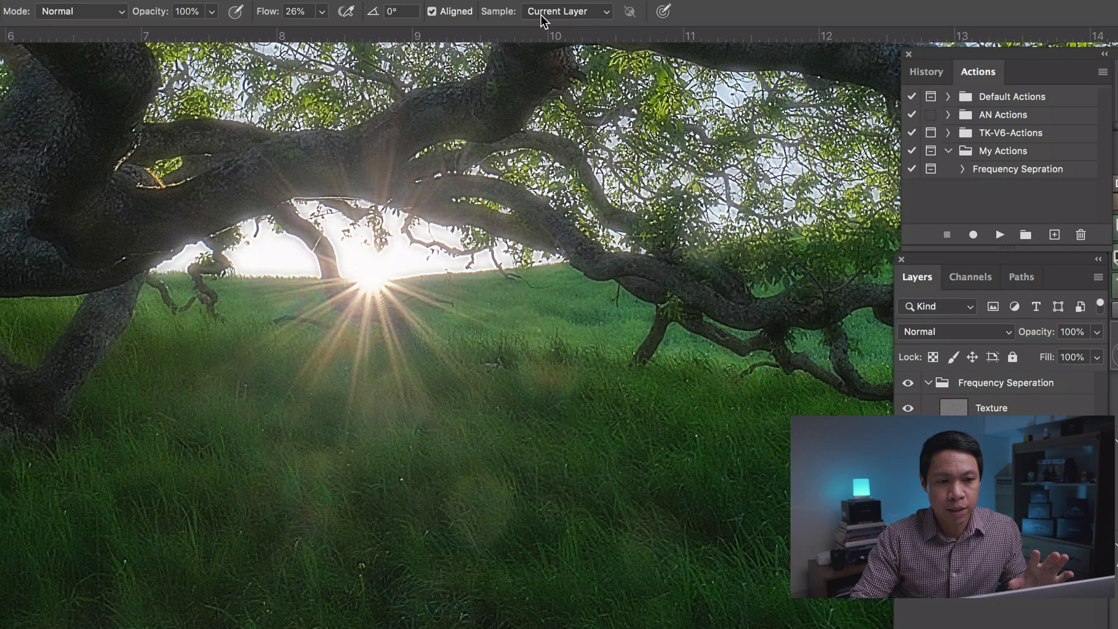
left_click(550, 9)
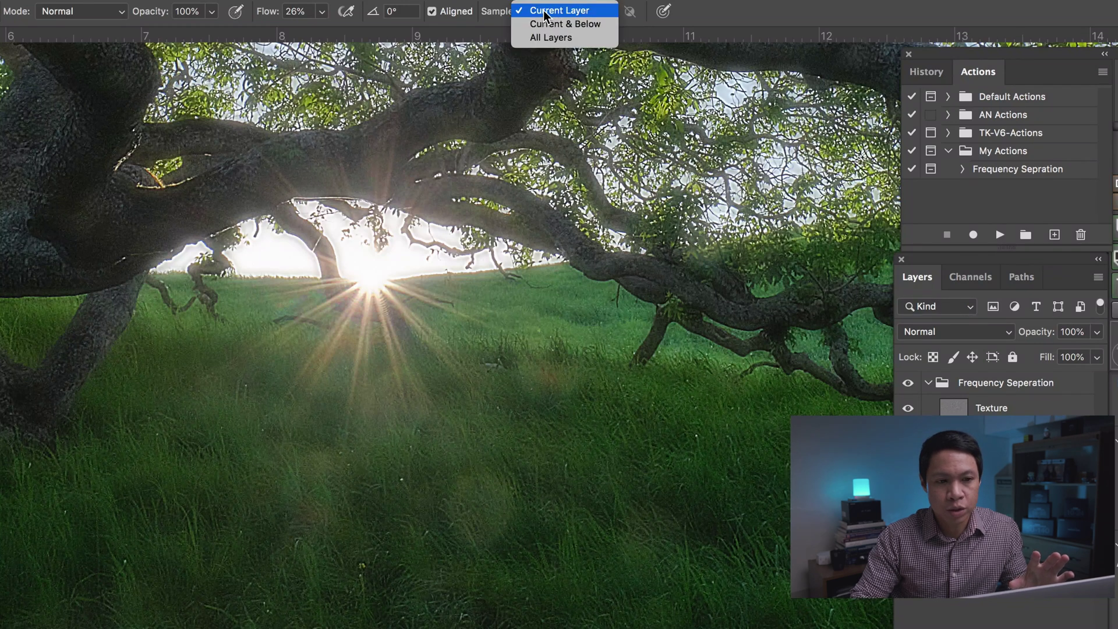
left_click(544, 23)
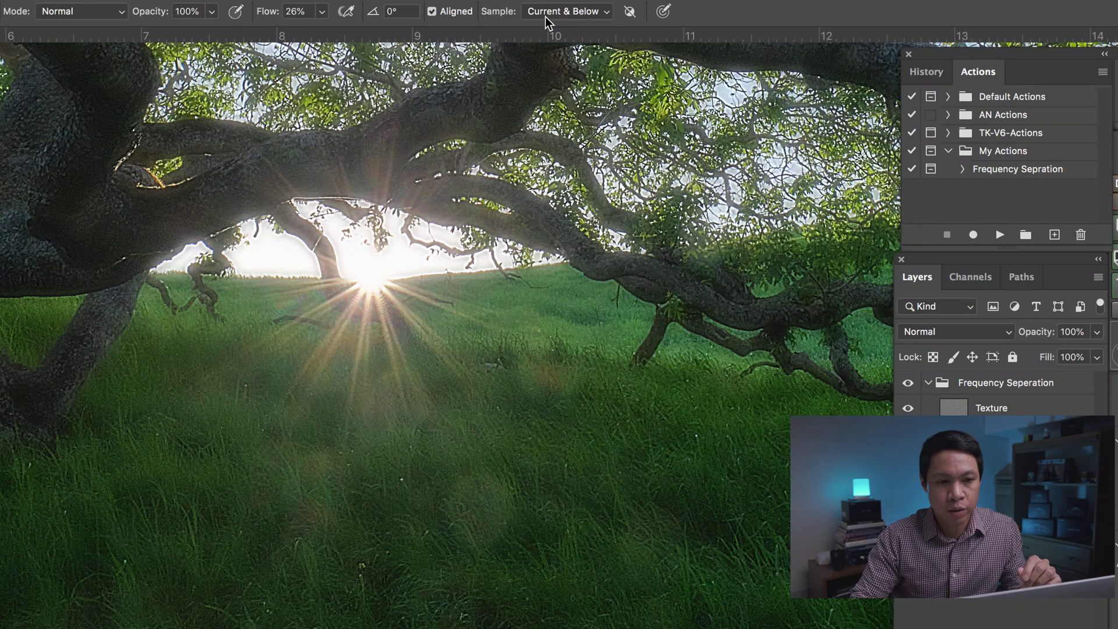
left_click(552, 11)
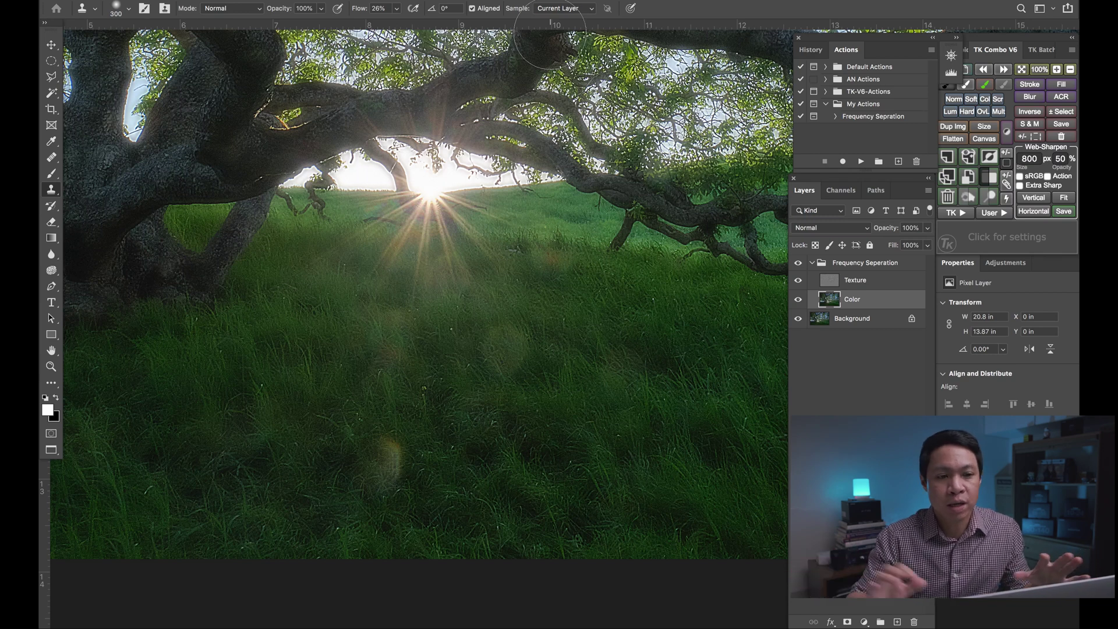
left_click(562, 8)
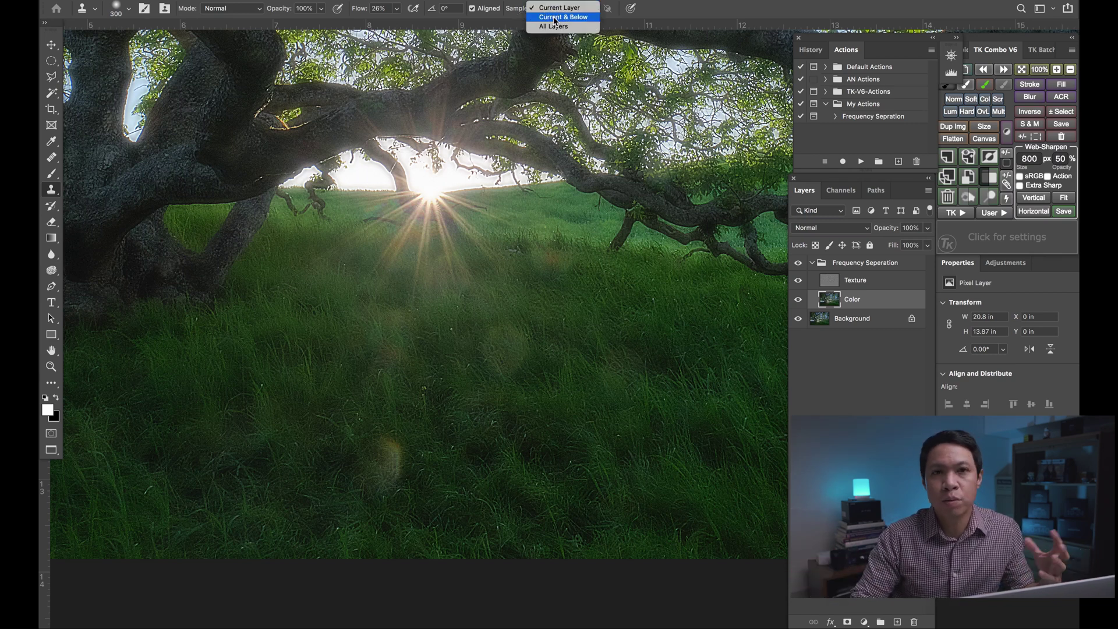
left_click(486, 19)
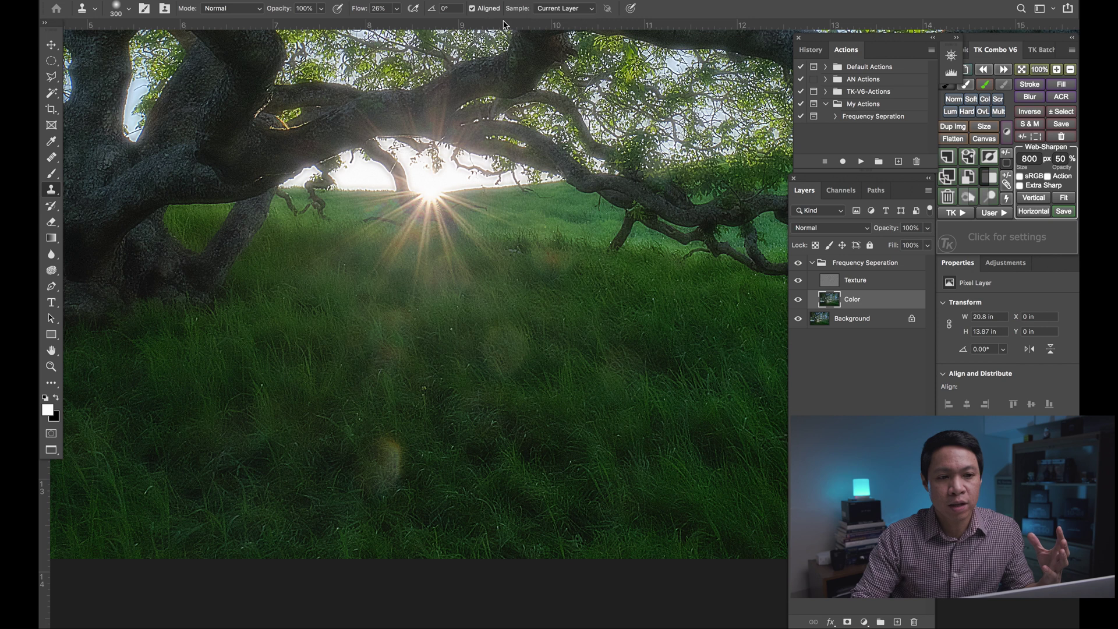
left_click(560, 8)
left_click(560, 11)
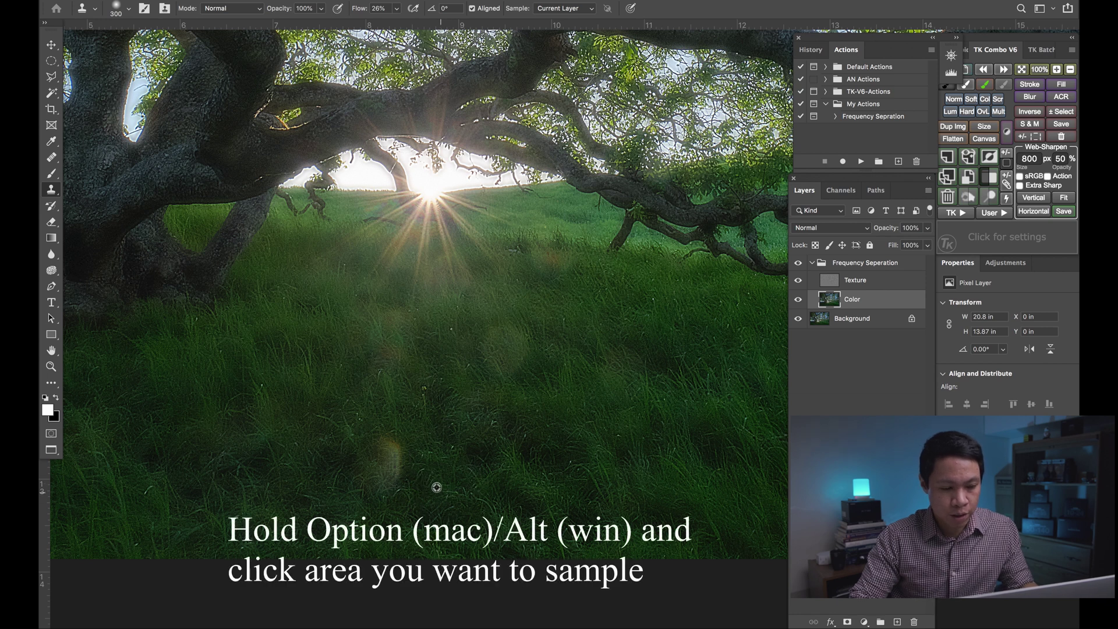
Shrink the clone brush to 150 px, sample clean grass, and clone over each orange flare spot.
left_click(435, 486, "alt")
key("bracketleft")
key("bracketleft")
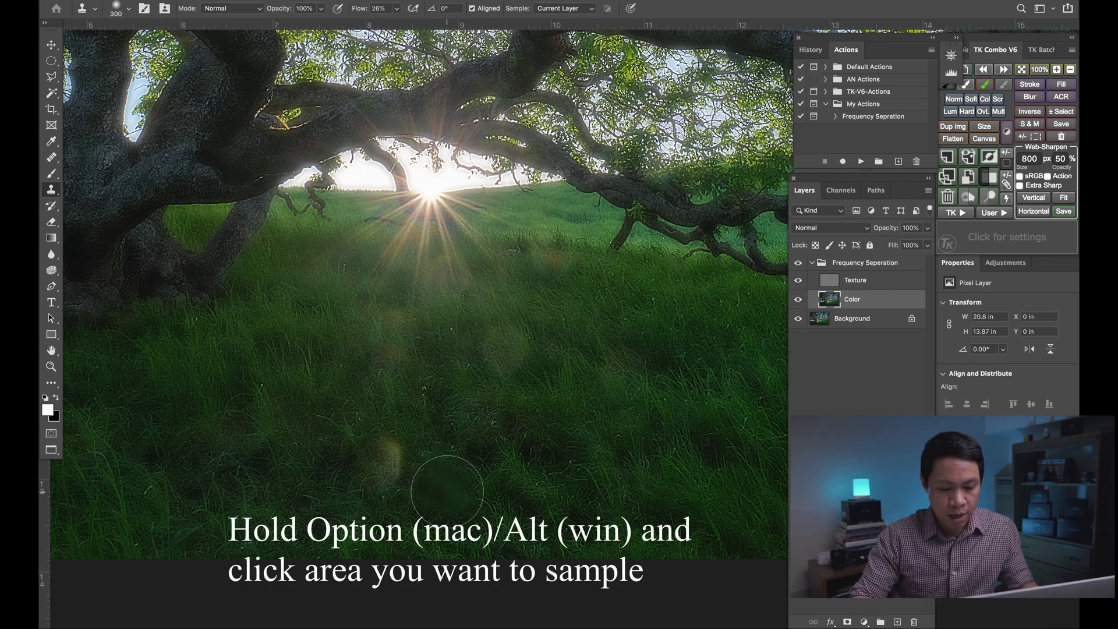
key("bracketleft")
key("bracketleft")
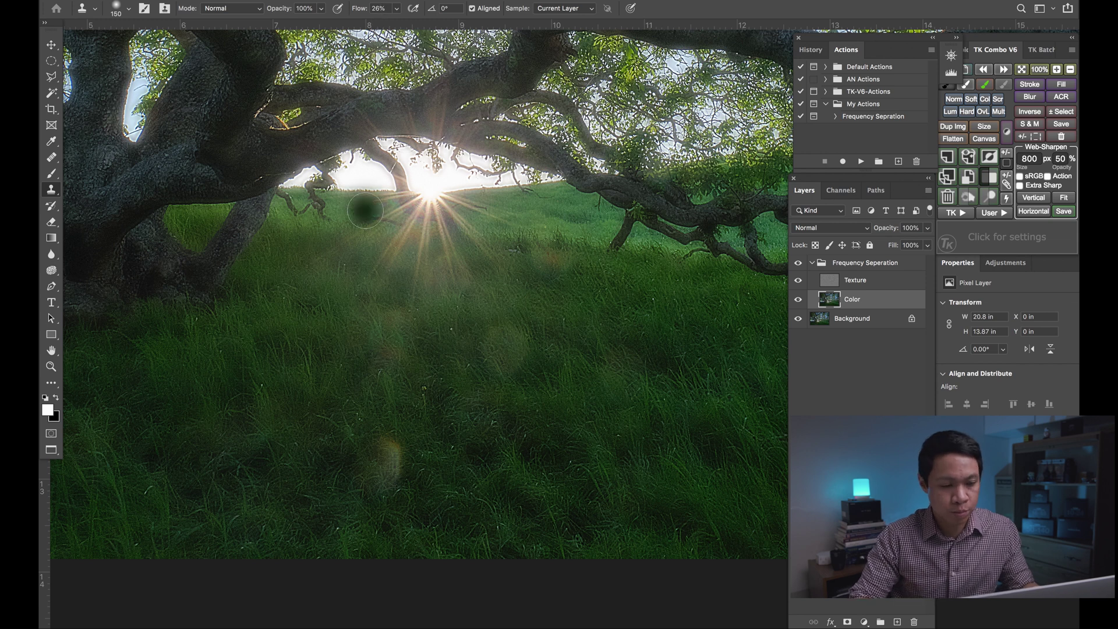
left_click(423, 477, "alt")
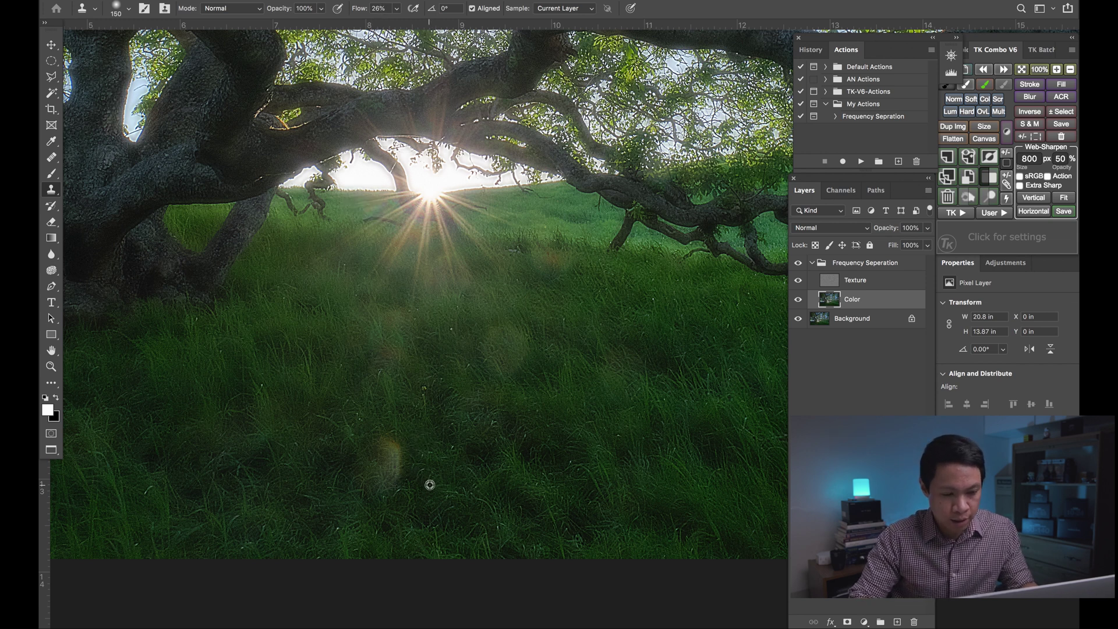
mouse_move(397, 460)
left_mouse_down()
mouse_move(392, 448)
mouse_move(379, 468)
mouse_move(374, 449)
mouse_move(377, 487)
mouse_move(414, 459)
mouse_move(422, 470)
mouse_move(407, 461)
left_mouse_up()
left_click(337, 487, "alt")
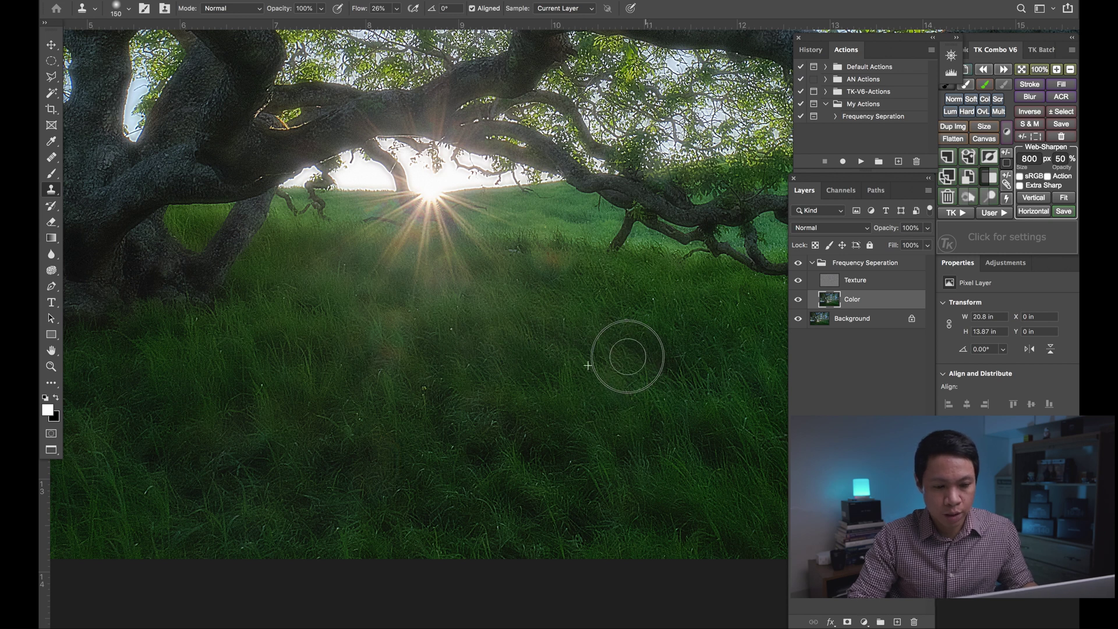
left_click(664, 366)
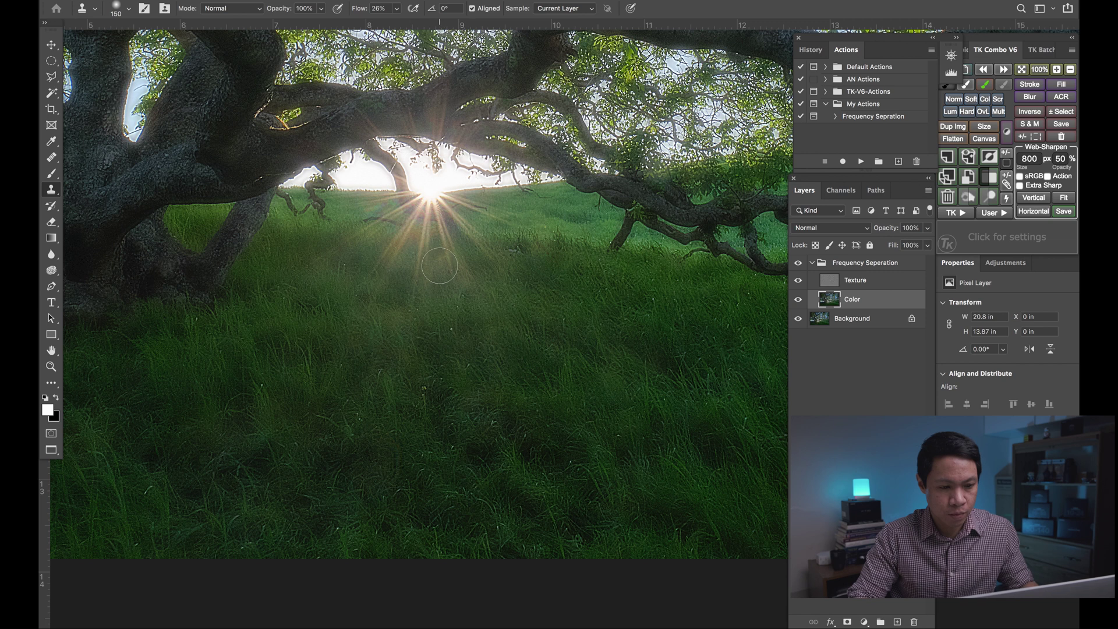
left_click(572, 387)
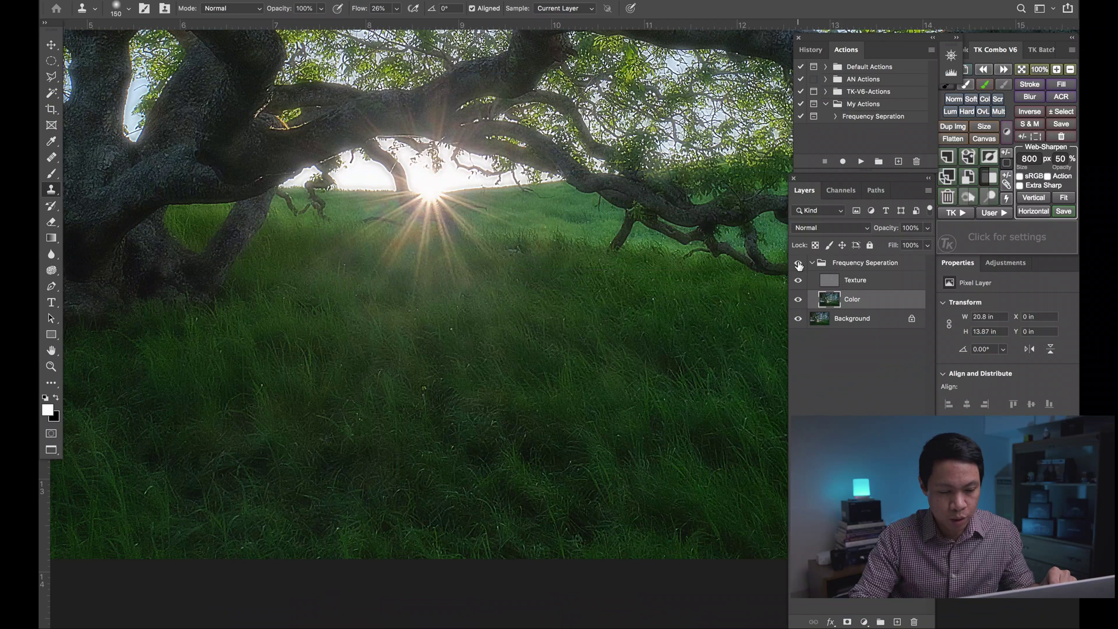
Toggle the Frequency Seperation group off and on to compare the grass with the original.
left_click(799, 263)
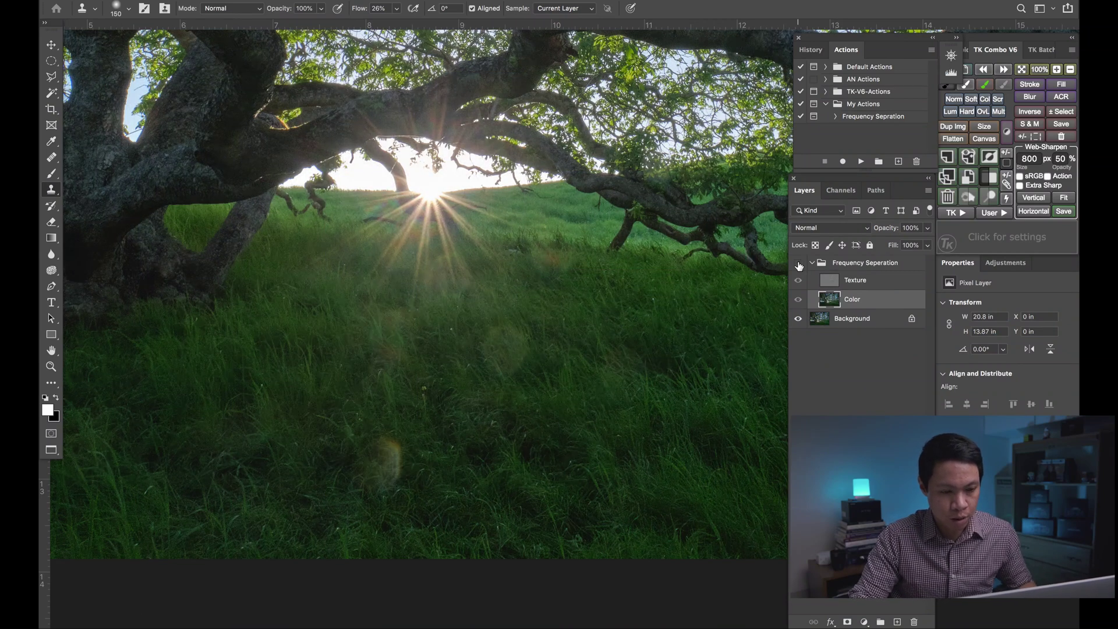
left_click(798, 264)
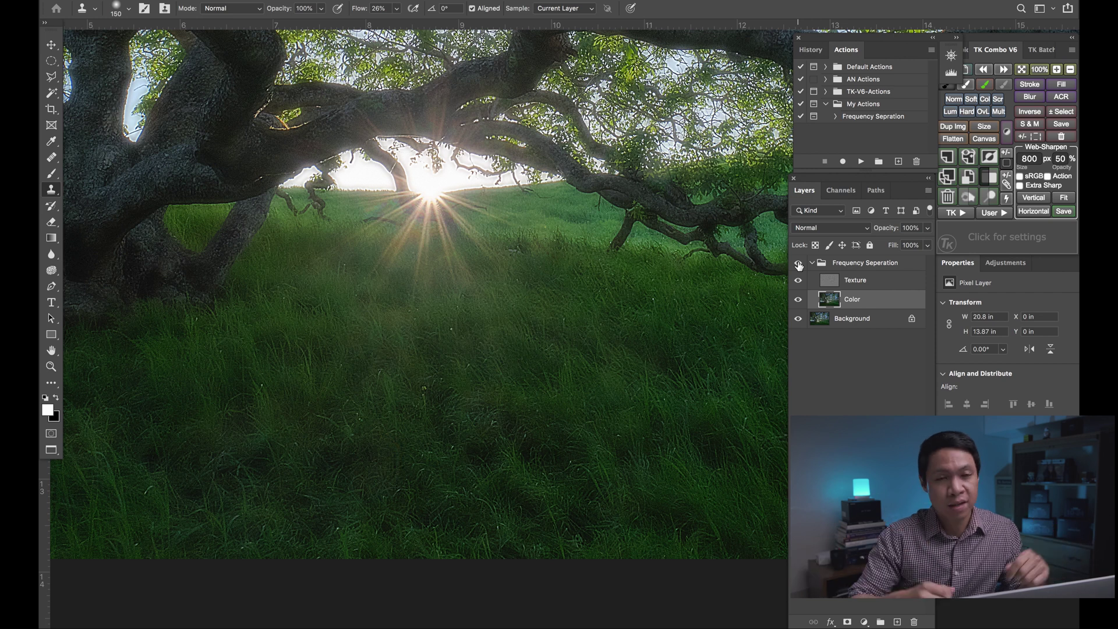
left_click(799, 265)
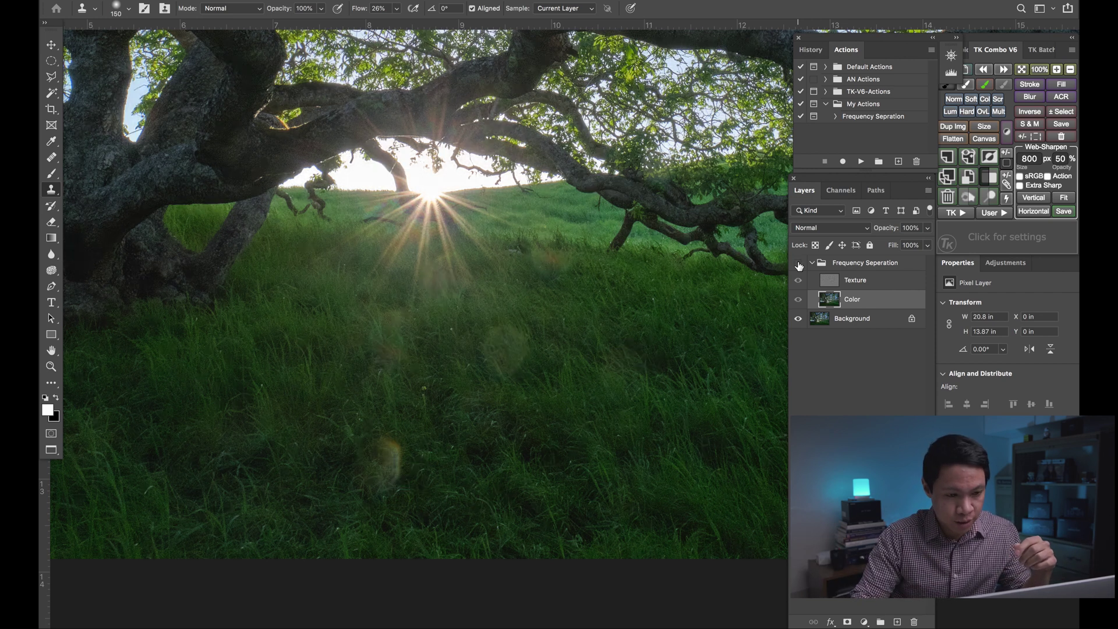
left_click(799, 265)
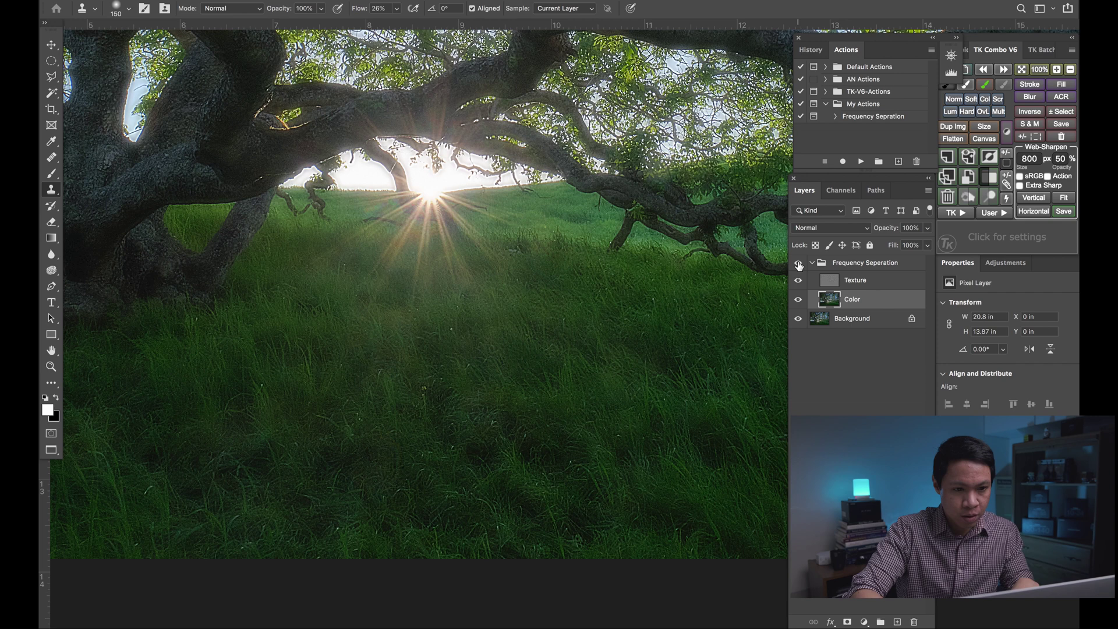
Compare the upper branches with and without retouching, then collapse the group.
key("super+minus")
key("super+plus")
left_click_drag(600, 117, 560, 368)
left_click(561, 369)
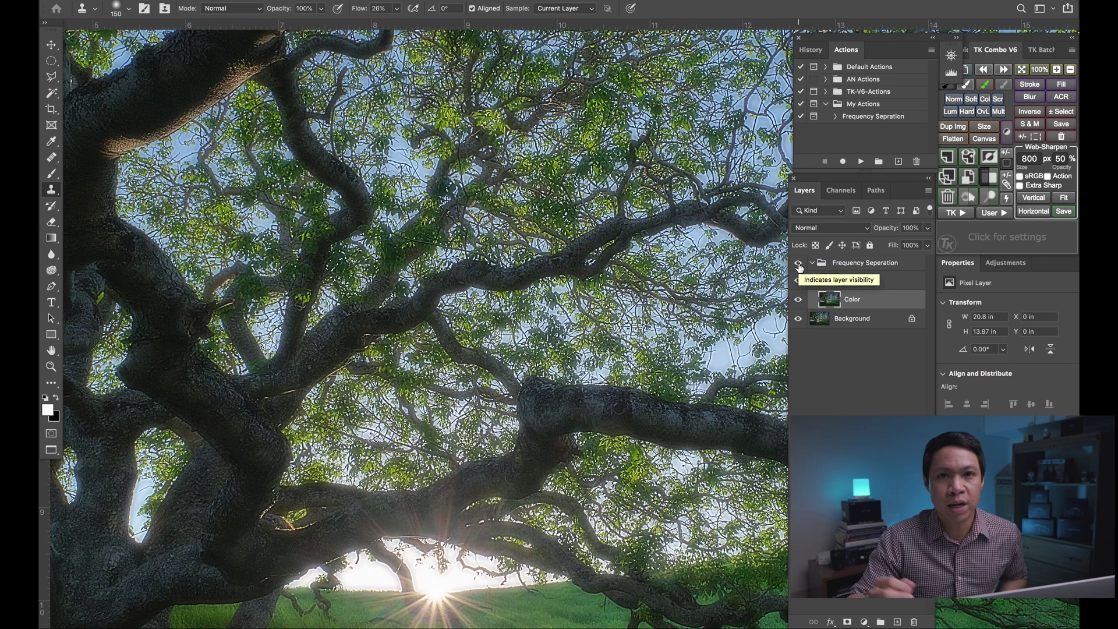
left_click(799, 265)
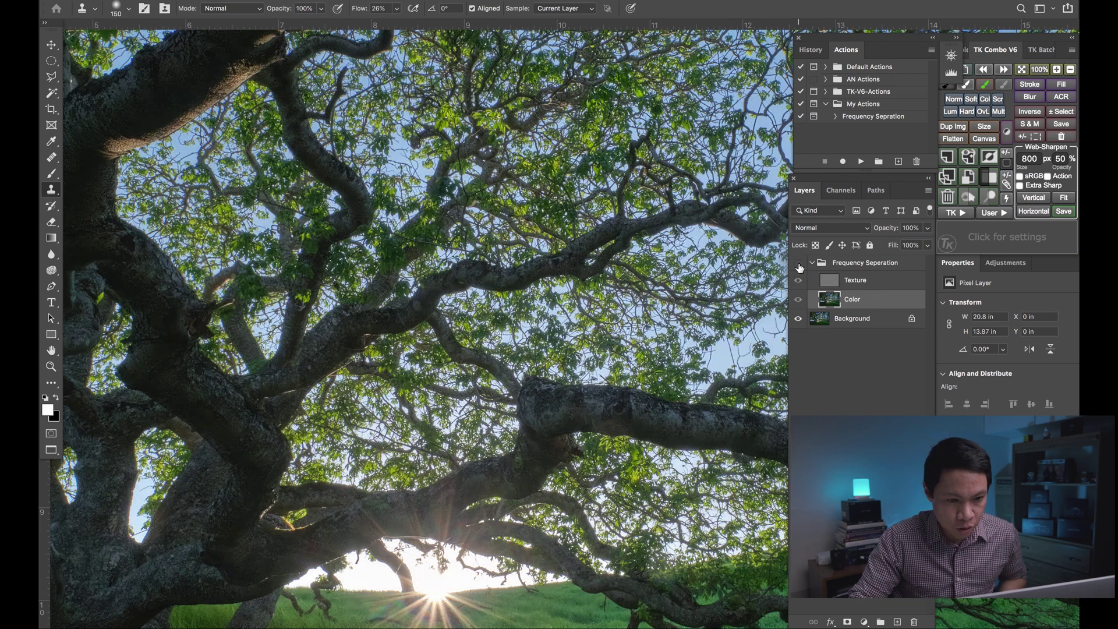
left_click(799, 265)
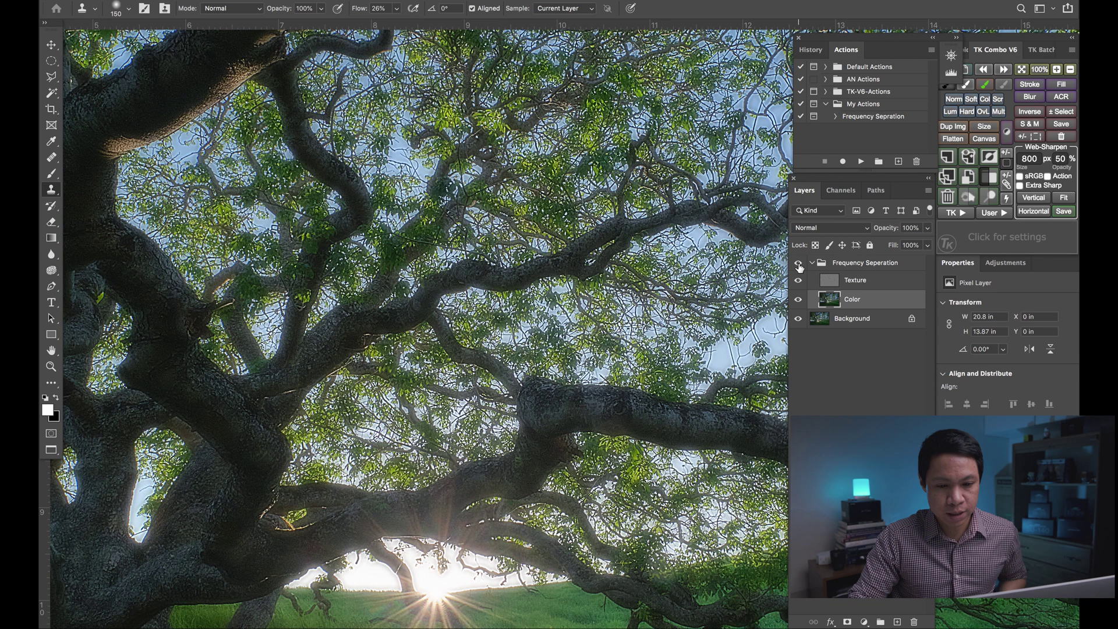
left_click(811, 264)
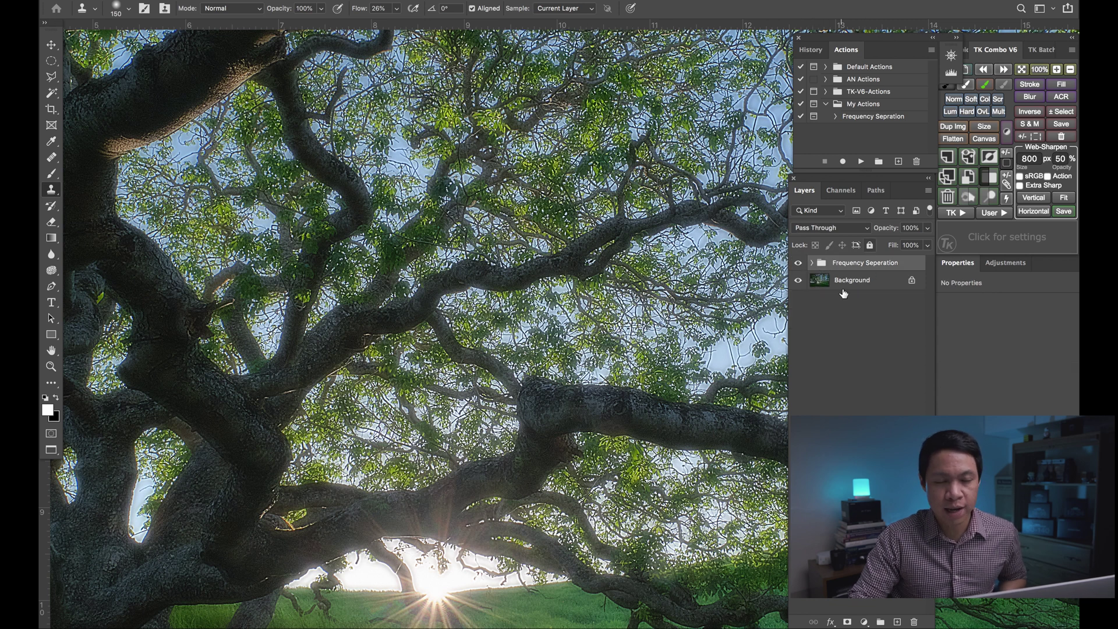
Add a layer mask to the Frequency Seperation group and fill it with black.
left_click(847, 622)
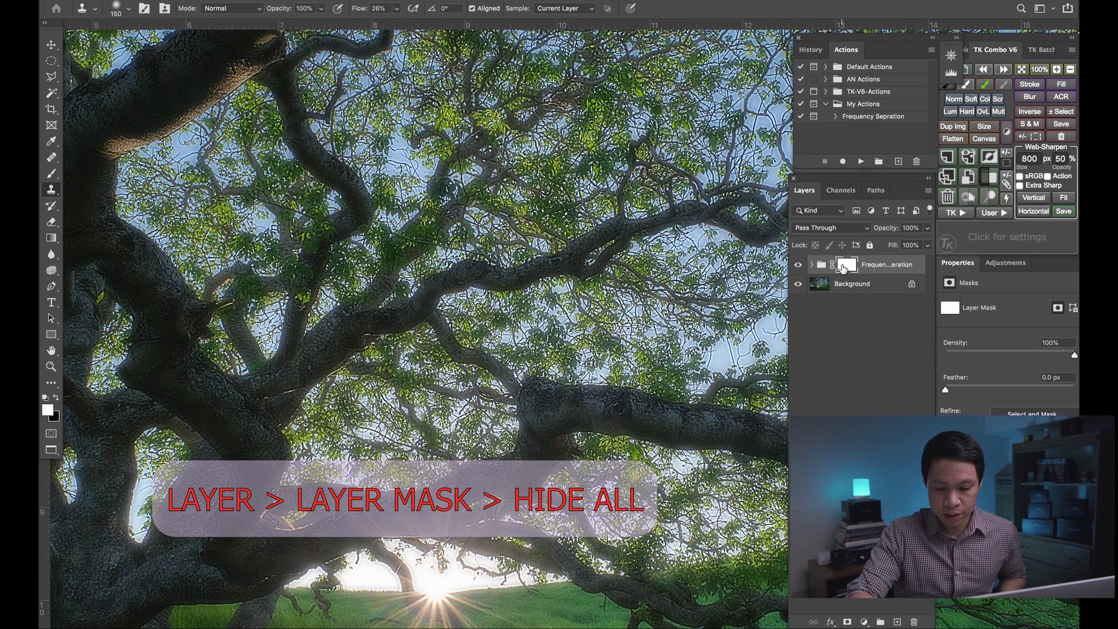
key("shift+BackSpace")
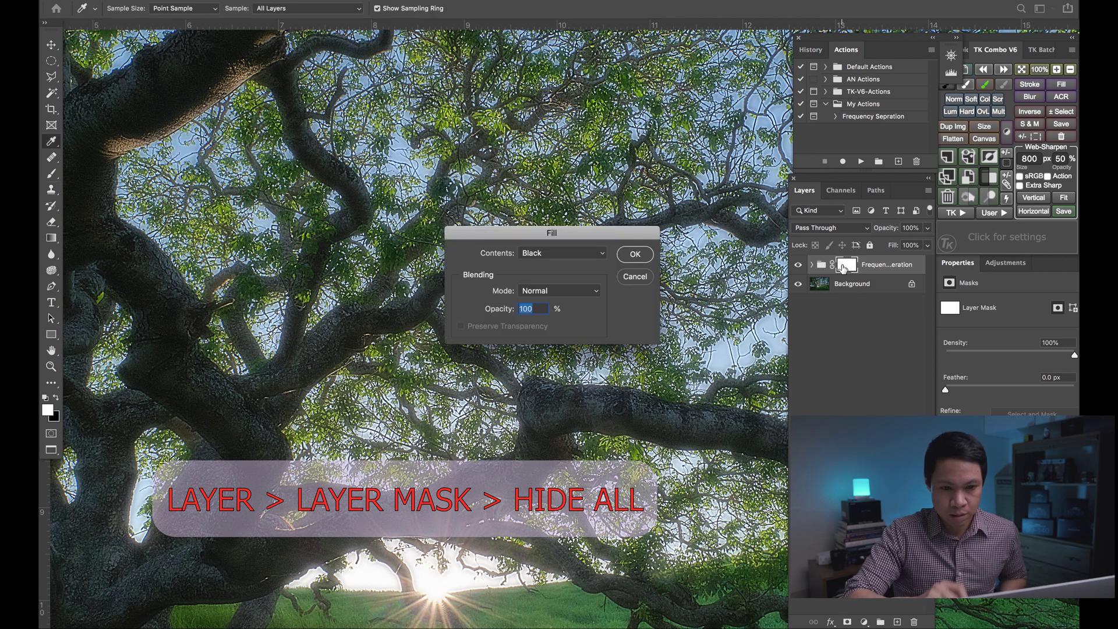
left_click(635, 256)
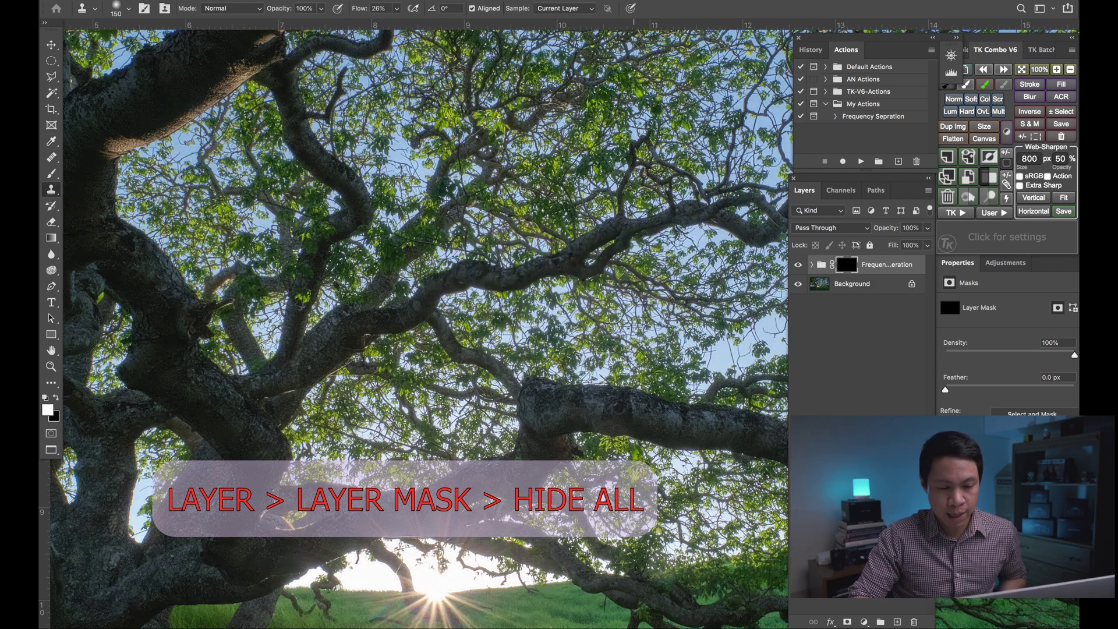
scroll(541, 386, "down", 1)
scroll(541, 386, "down", 5)
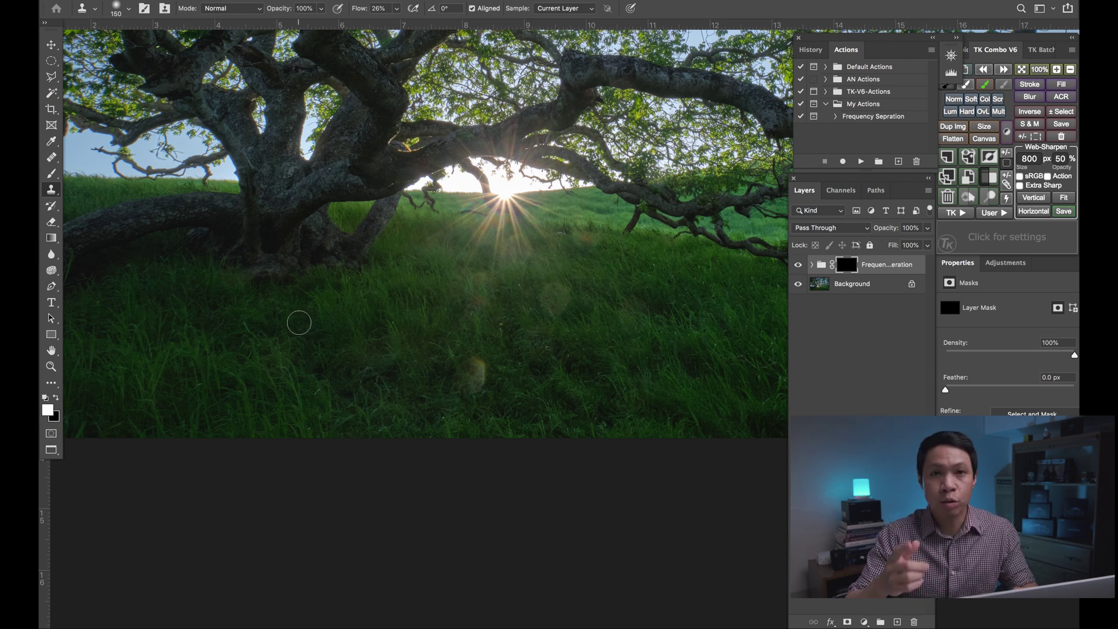
Paint white with a 200 px brush on the group mask over the grass.
left_click(52, 173)
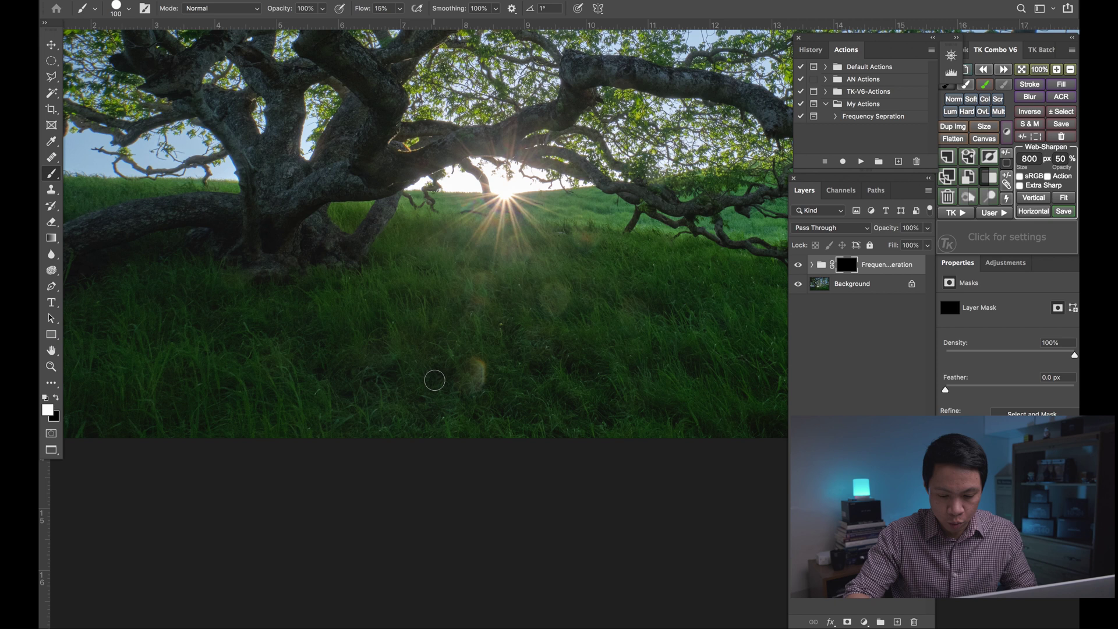
key("bracketright")
key("bracketright")
key("bracketright")
key("bracketright")
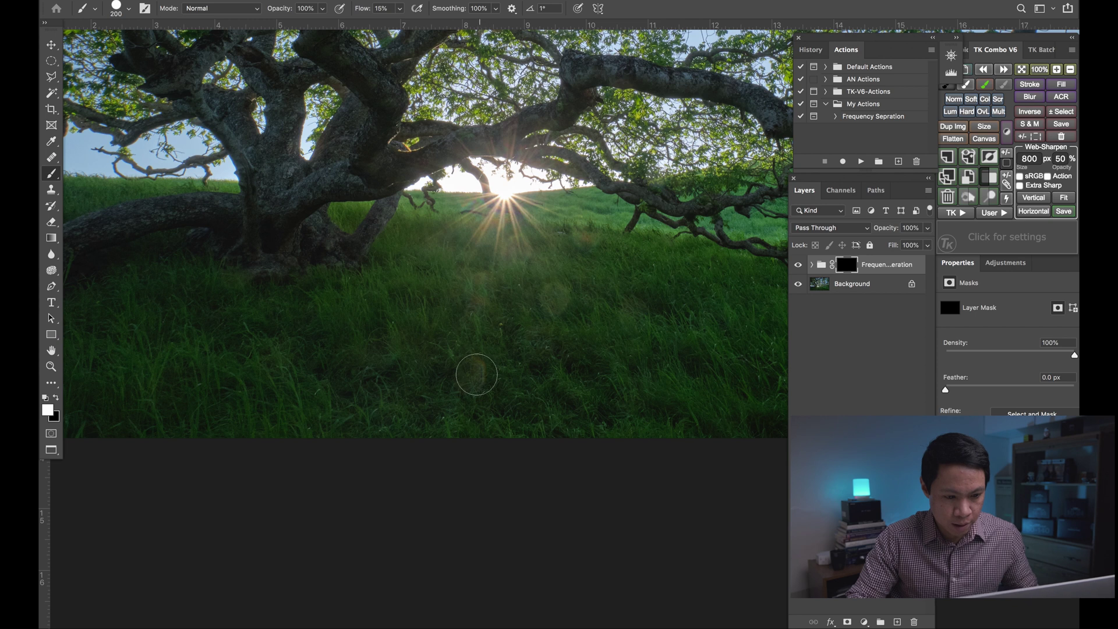
left_click_drag(476, 374, 498, 375)
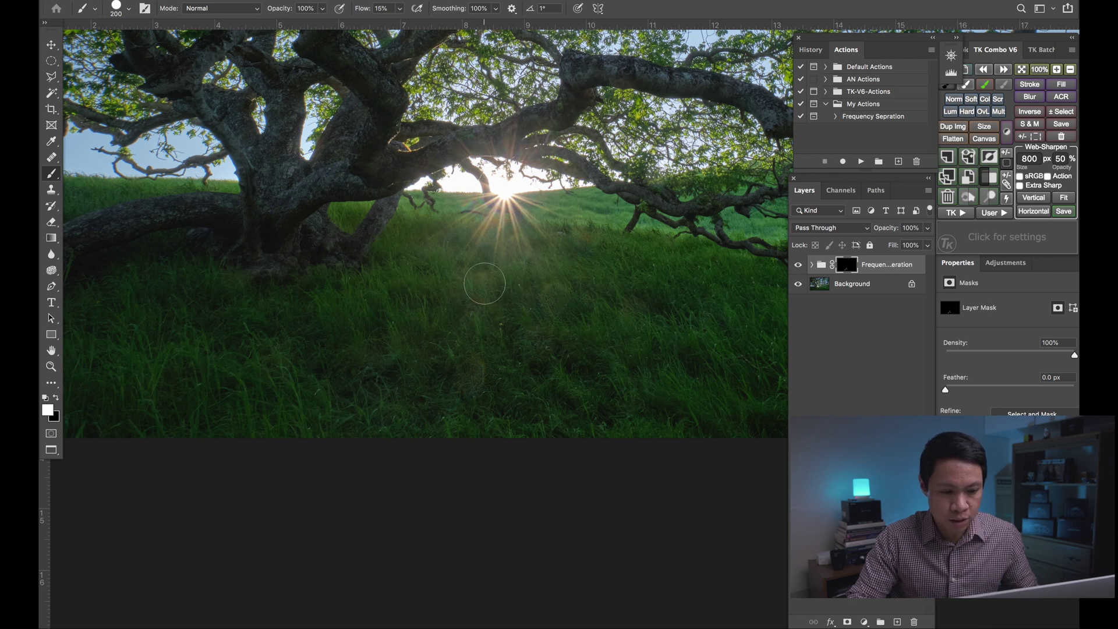
mouse_move(485, 283)
left_mouse_down()
mouse_move(474, 290)
mouse_move(474, 384)
left_mouse_up()
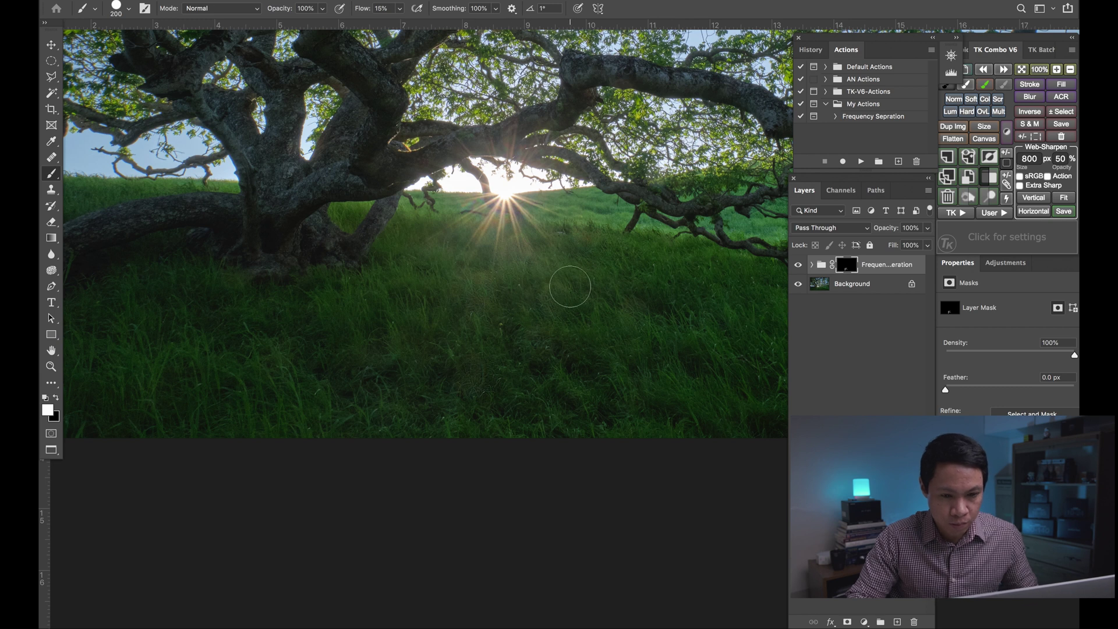
Compare the tree with the Frequency Separation group hidden and then shown again.
scroll(570, 287, "up", 10)
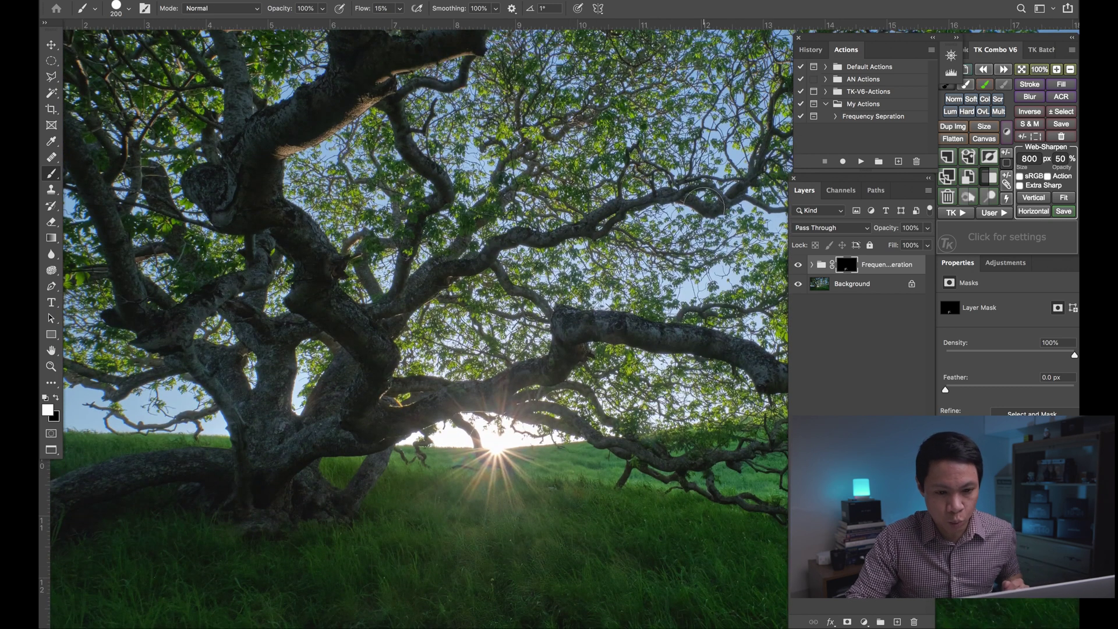
left_click(798, 265)
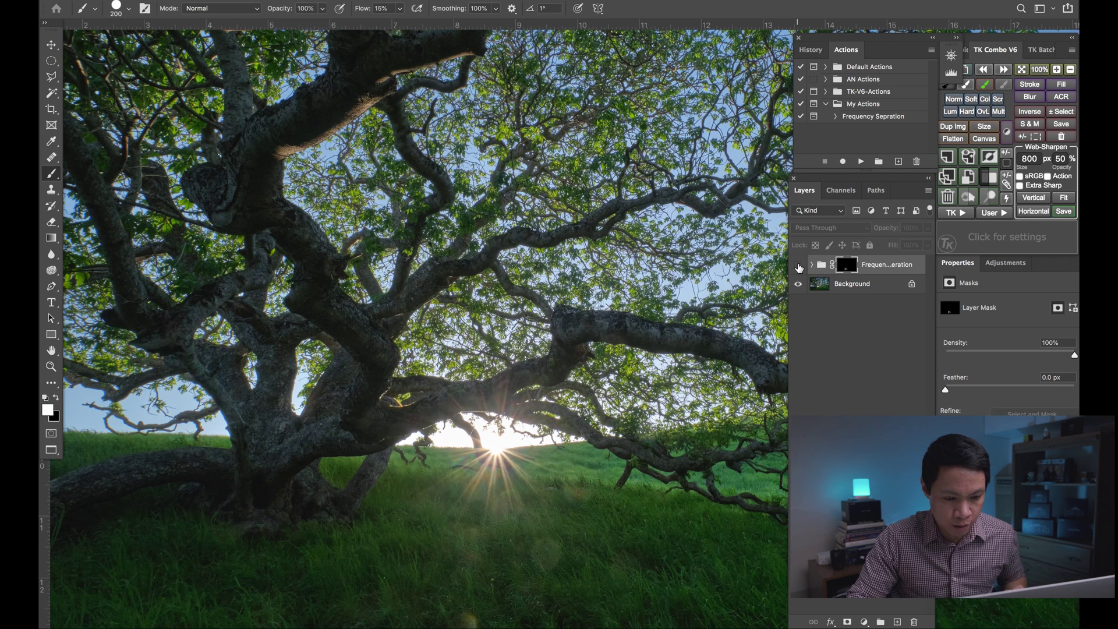
left_click(798, 265)
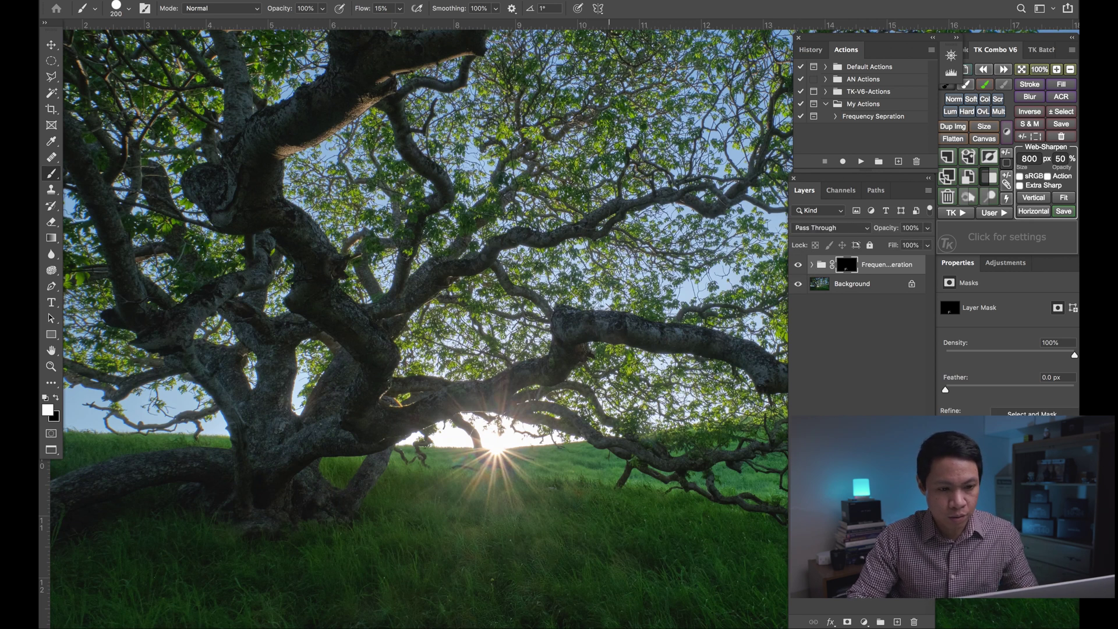
Enlarge the brush to 400 px and check the lower grass with the group hidden and shown.
key("bracketright")
key("bracketright")
key("bracketright")
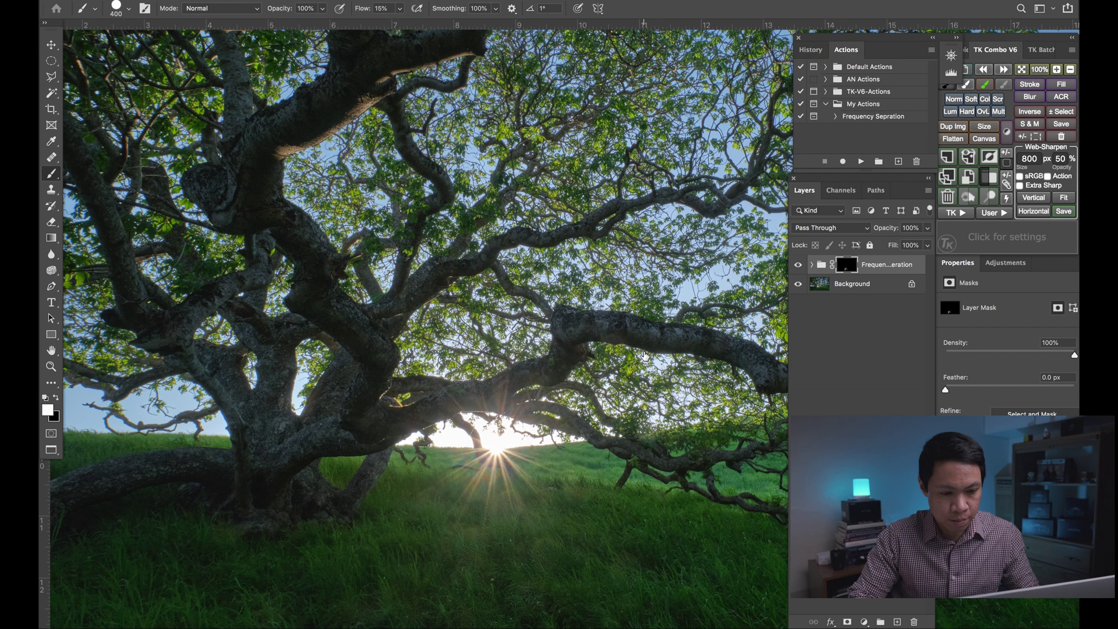
scroll(645, 355, "down", 5)
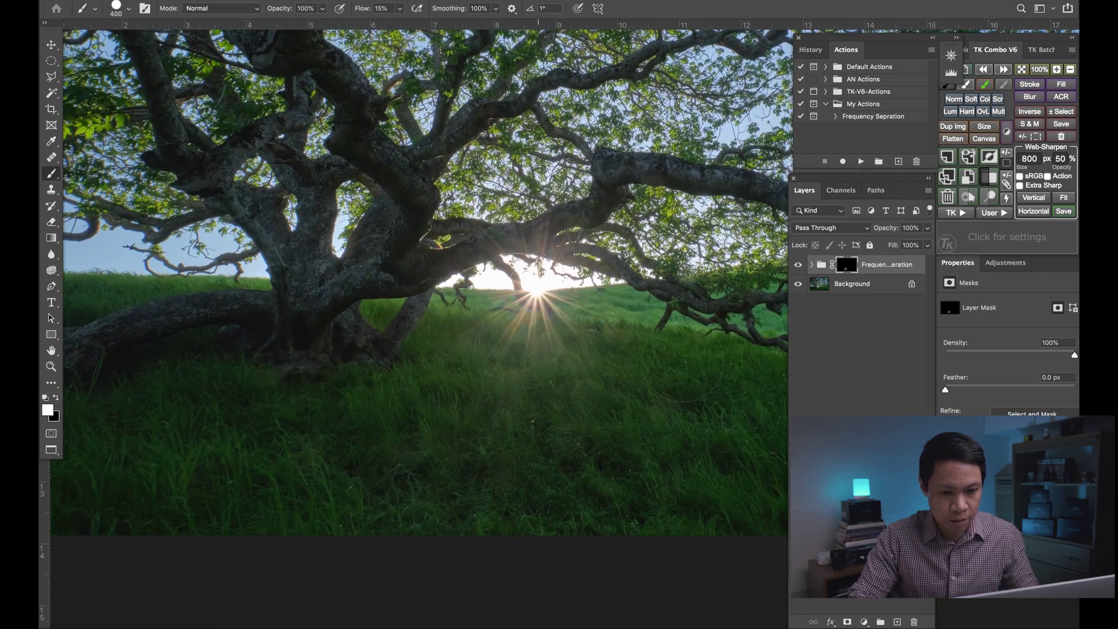
left_click(798, 265)
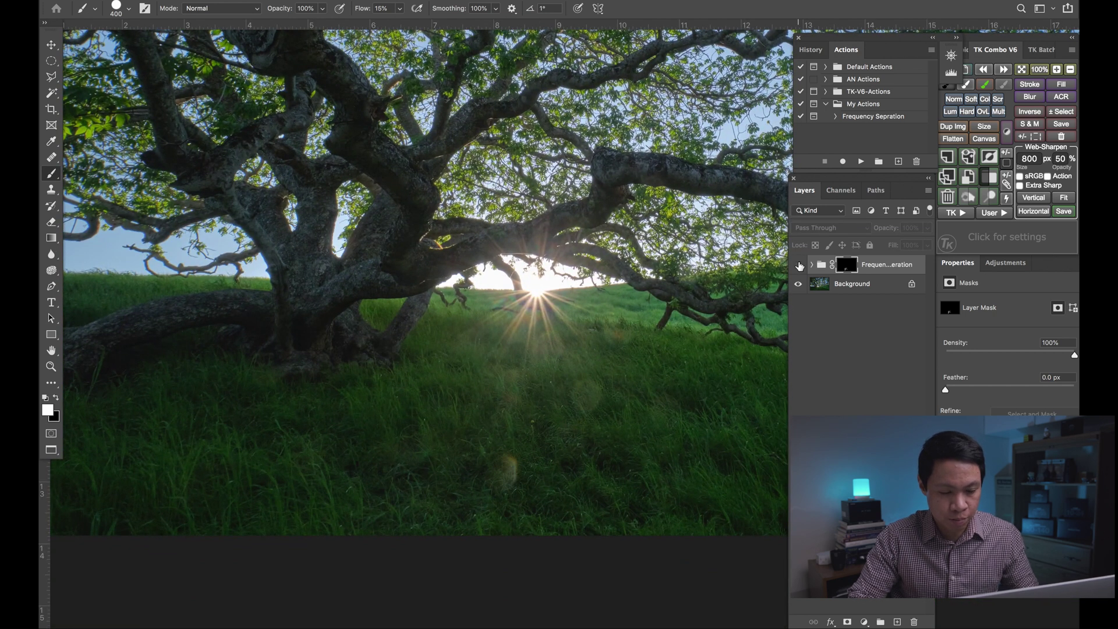
left_click(799, 265)
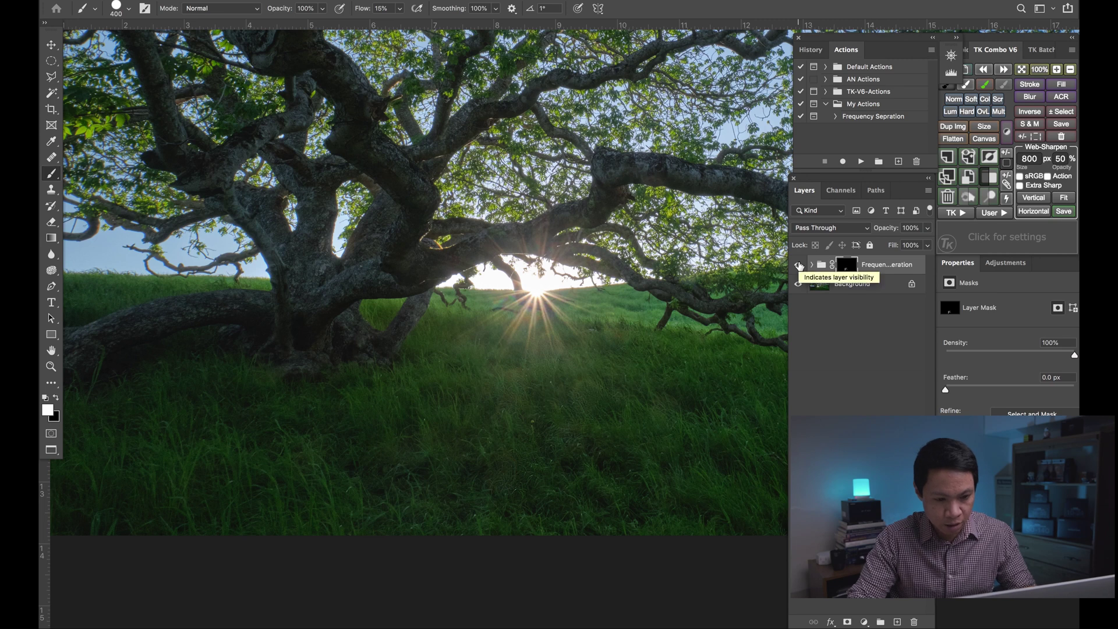